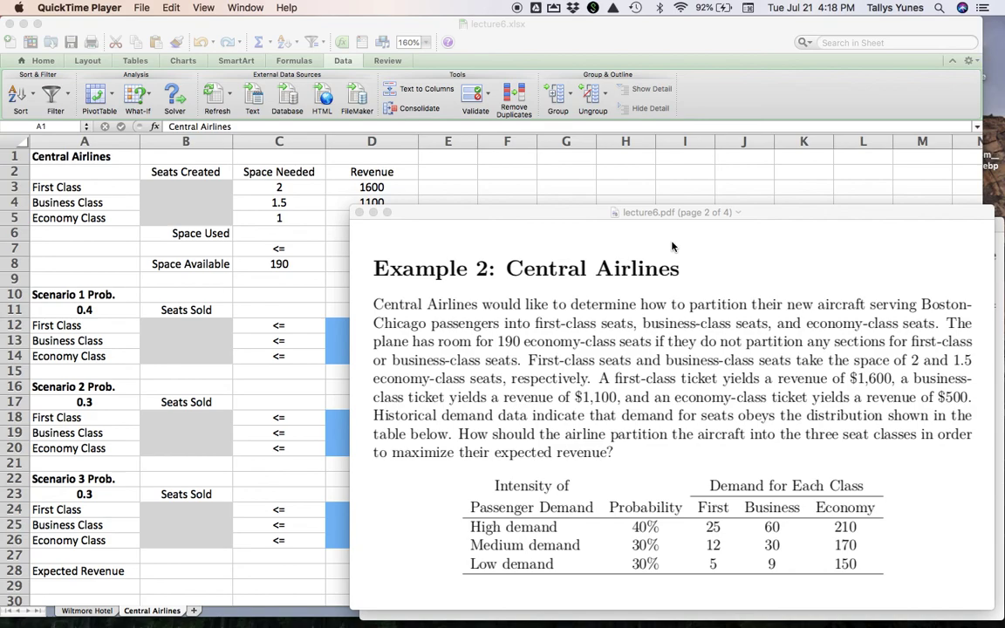
# Review the Central Airlines problem statement in lecture6.pdf against the optimization model in lecture6-complete.pdf.
pyautogui.click(900, 211)
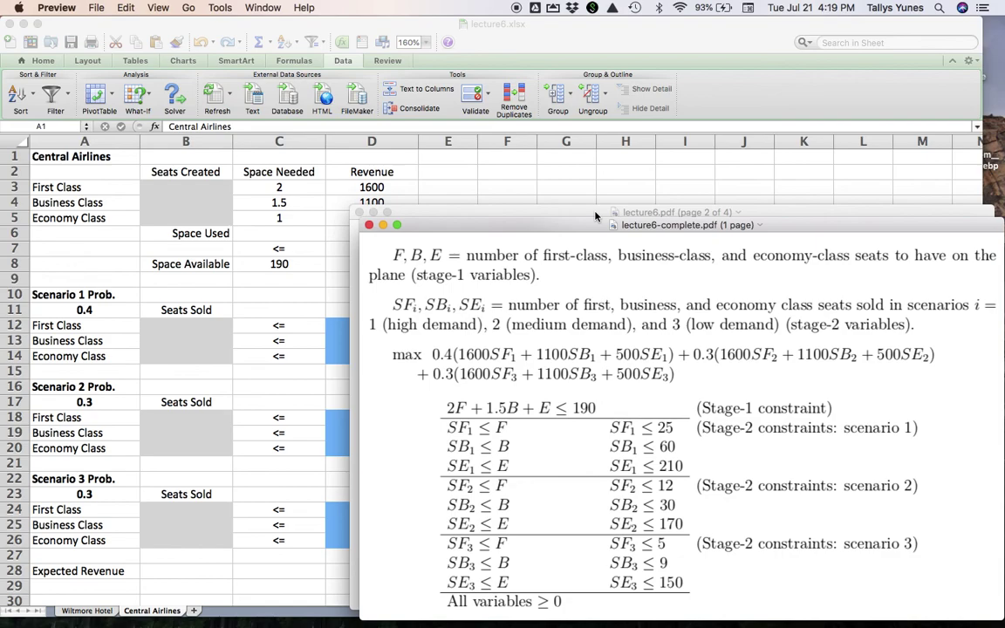
pyautogui.click(597, 216)
pyautogui.press('super+grave')
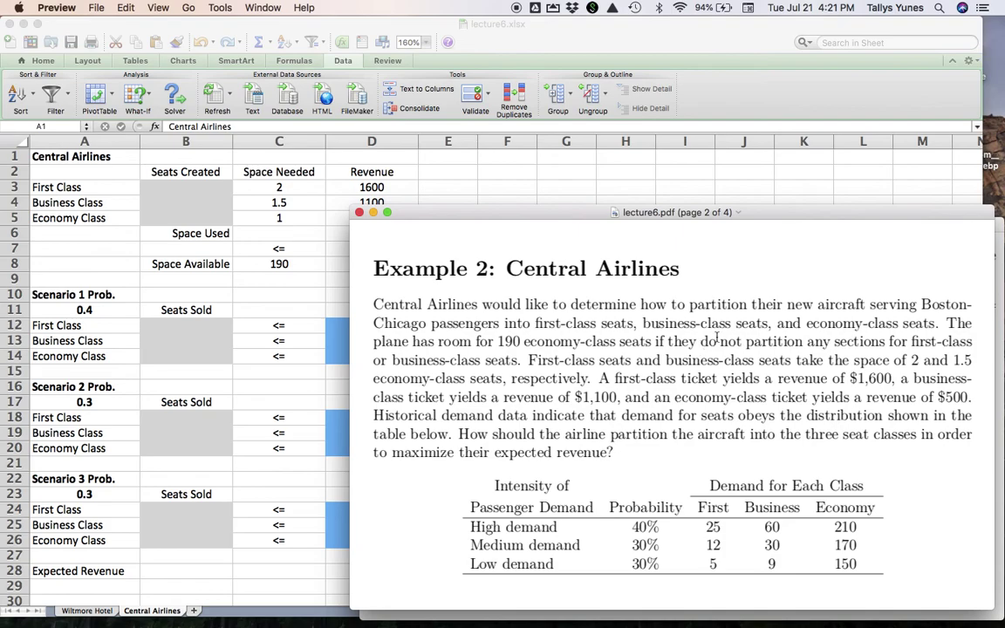
pyautogui.click(1000, 232)
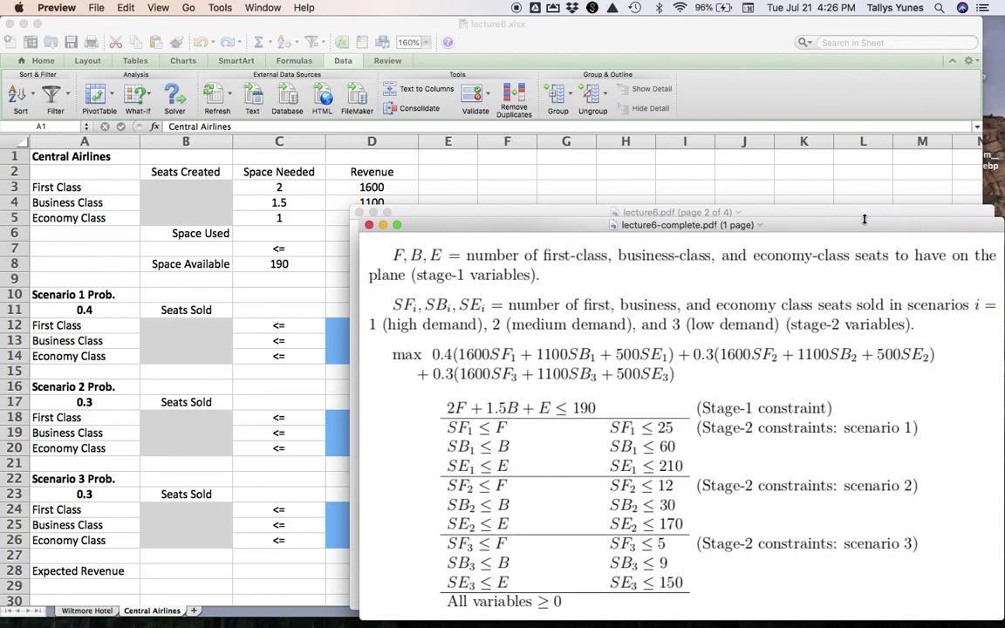
pyautogui.click(777, 212)
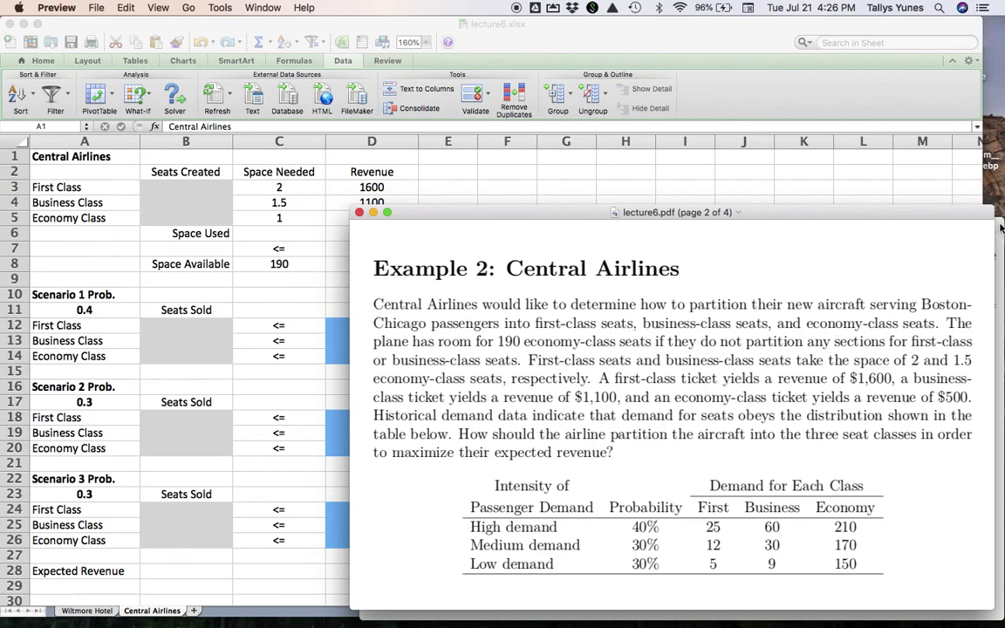
pyautogui.press('super+grave')
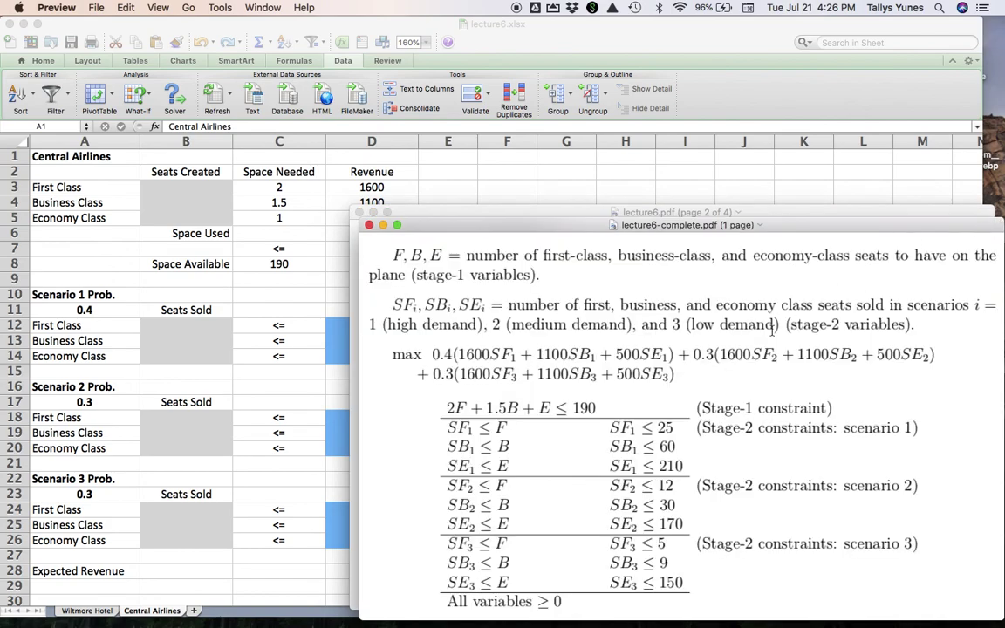
# Switch to the lecture6.xlsx workbook in Excel and review the Seats Created cells B3:B5 for the three classes.
pyautogui.click(310, 234)
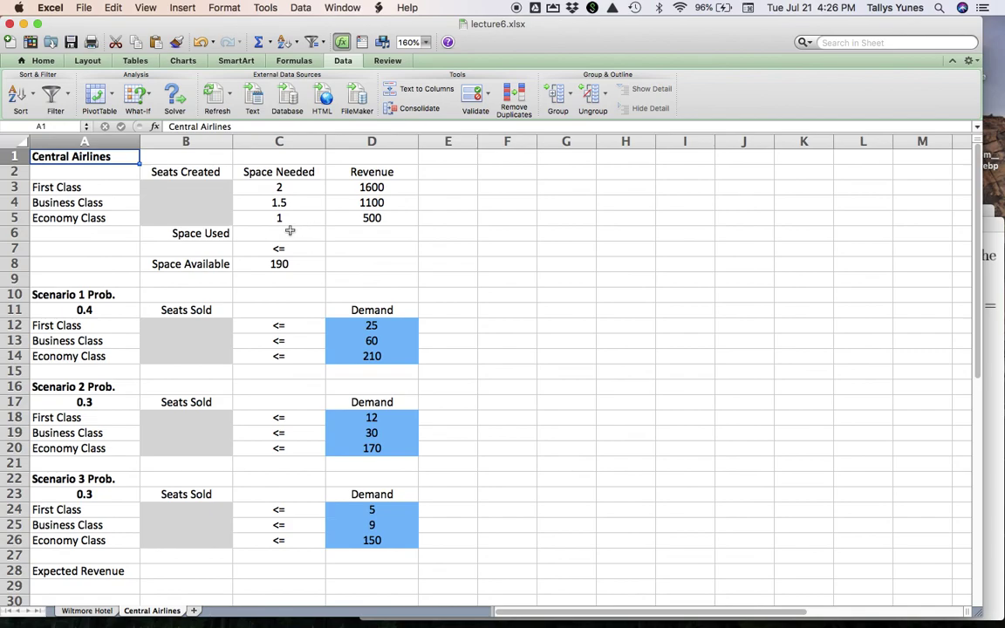
pyautogui.click(191, 190)
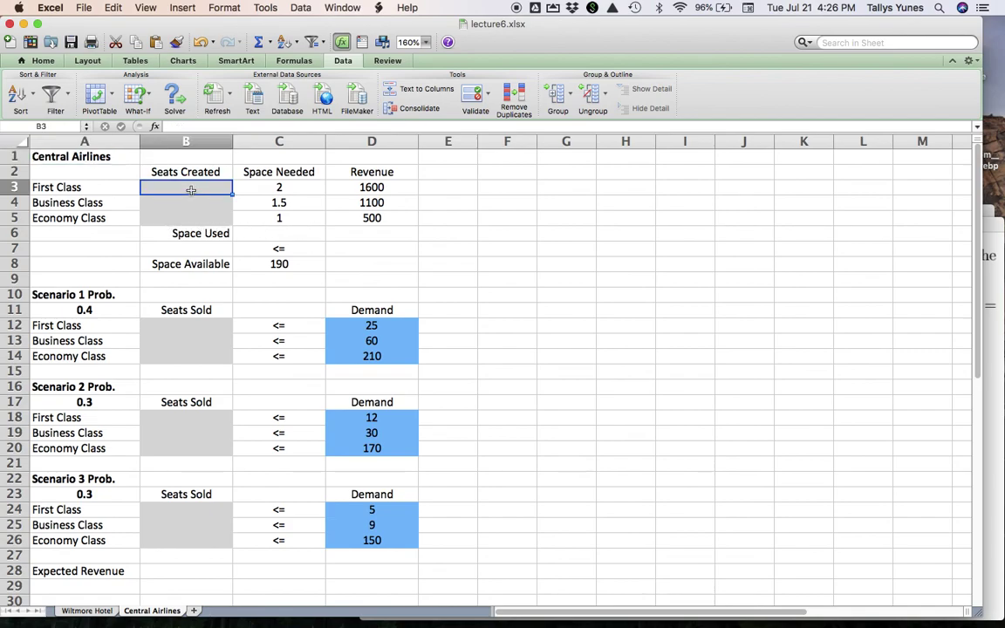
pyautogui.hotkey('shift', 'Down')
pyautogui.hotkey('shift', 'Down')
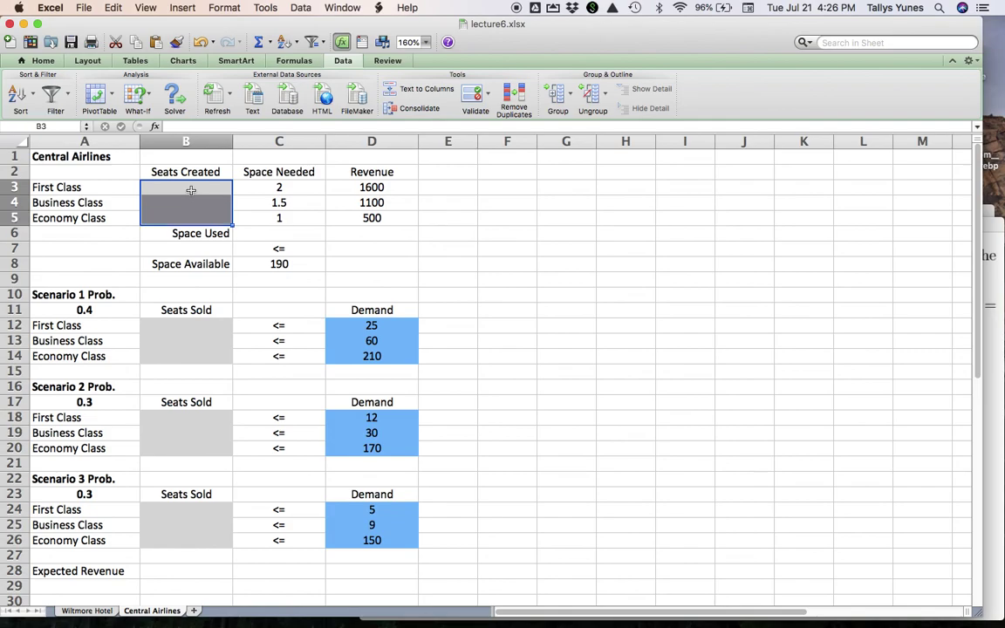
pyautogui.press('Up')
pyautogui.press('Down')
pyautogui.press('Down')
pyautogui.press('Down')
pyautogui.press('Up')
pyautogui.press('Up')
pyautogui.press('Down')
pyautogui.press('Down')
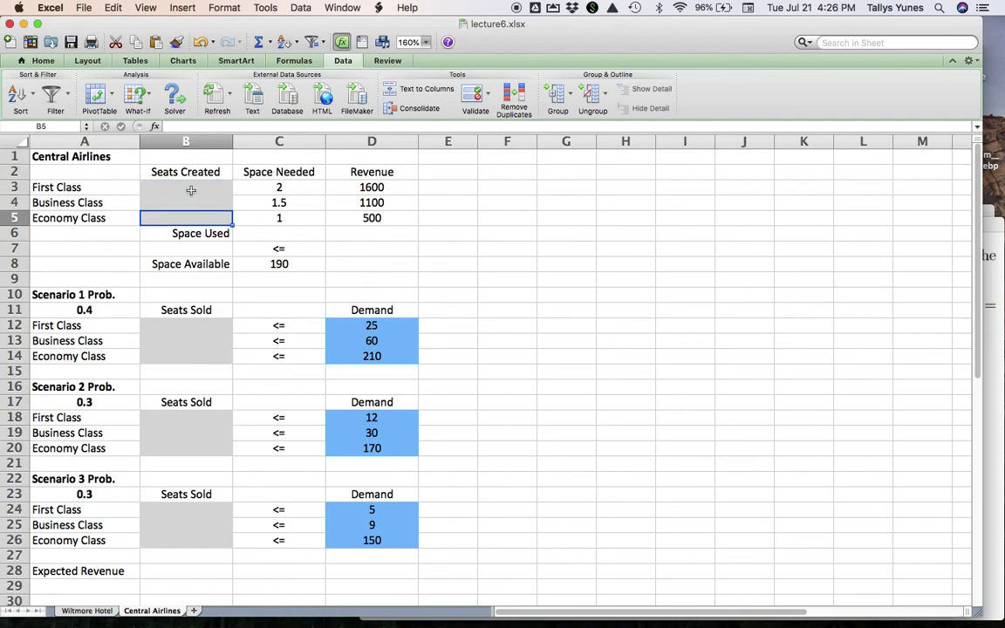
# Calculate Space Used in C6 with the formula =SUMPRODUCT(B3:B5,C3:C5).
pyautogui.press('Down')
pyautogui.press('Right')
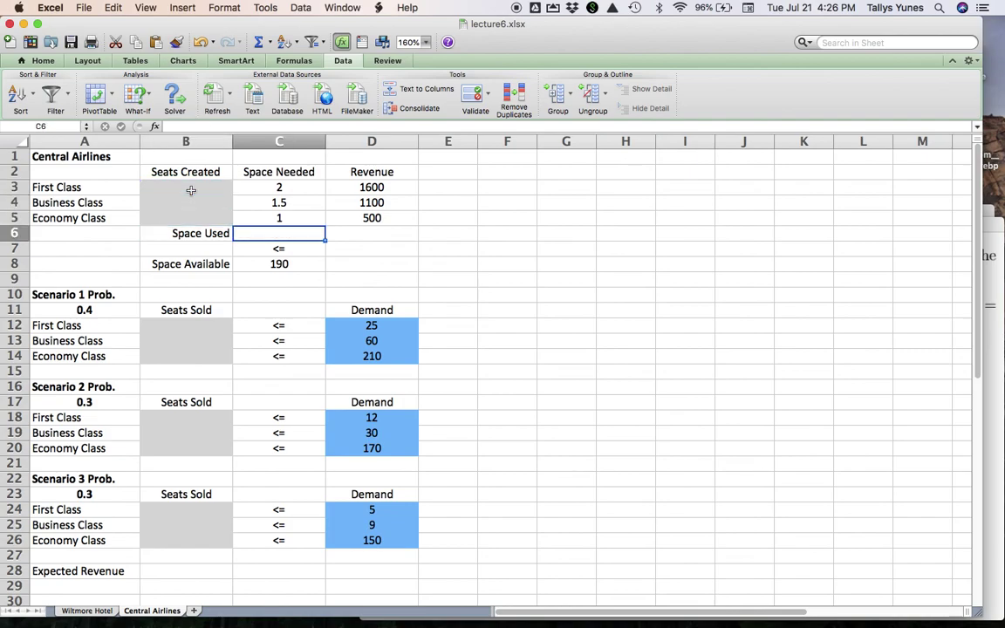
pyautogui.write('=')
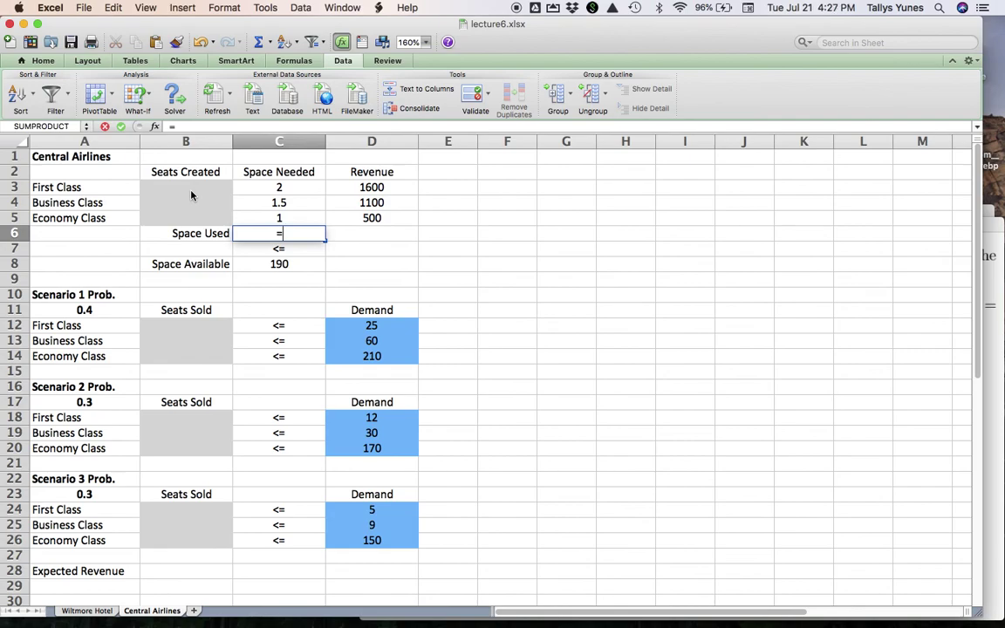
pyautogui.write('sumproduct(')
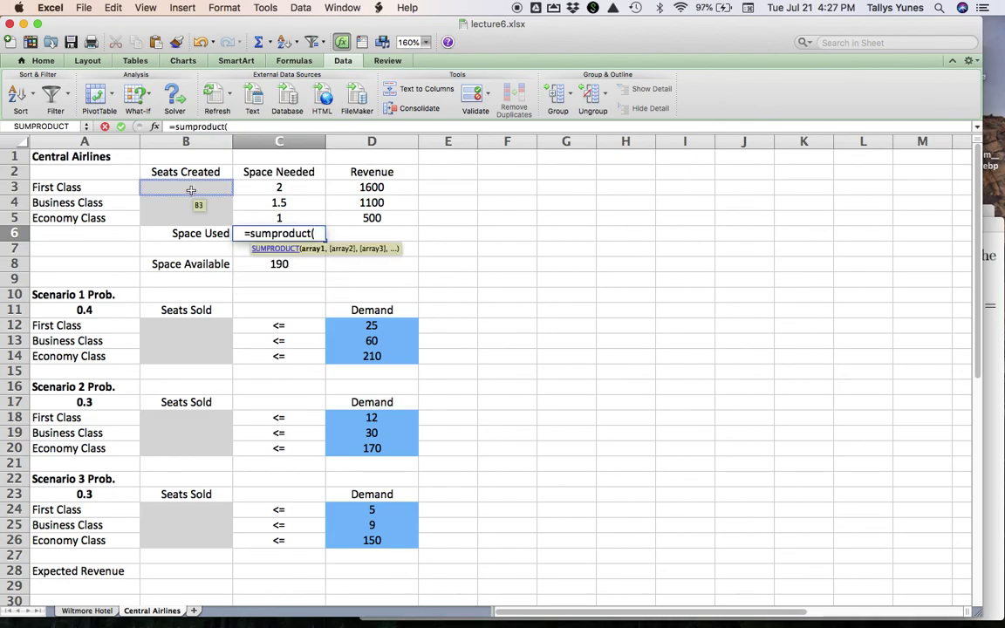
pyautogui.moveTo(192, 191); pyautogui.dragTo(194, 218)
pyautogui.write(',')
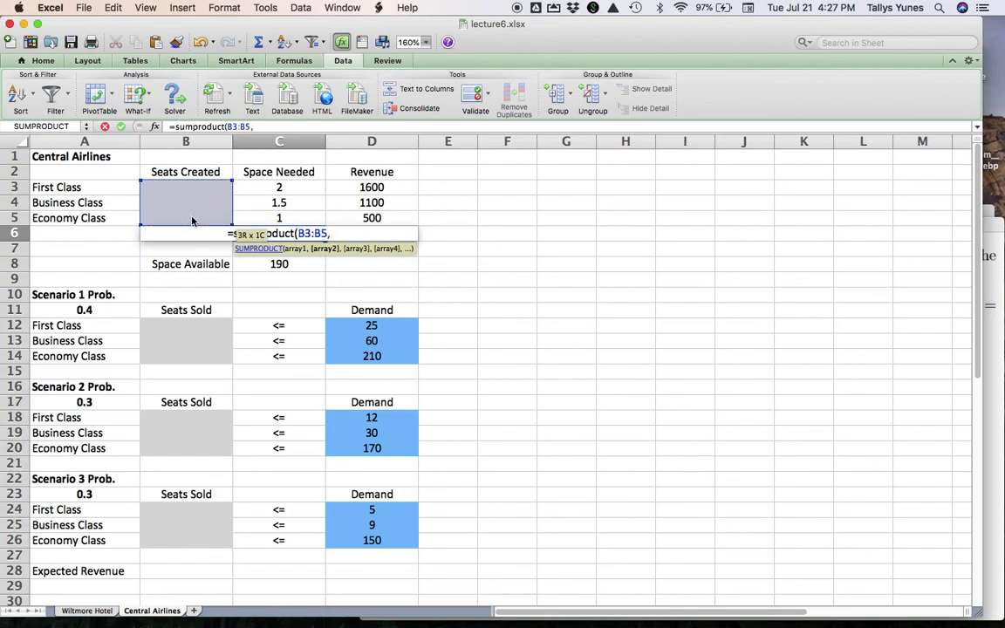
pyautogui.moveTo(262, 190); pyautogui.dragTo(261, 219)
pyautogui.write(')')
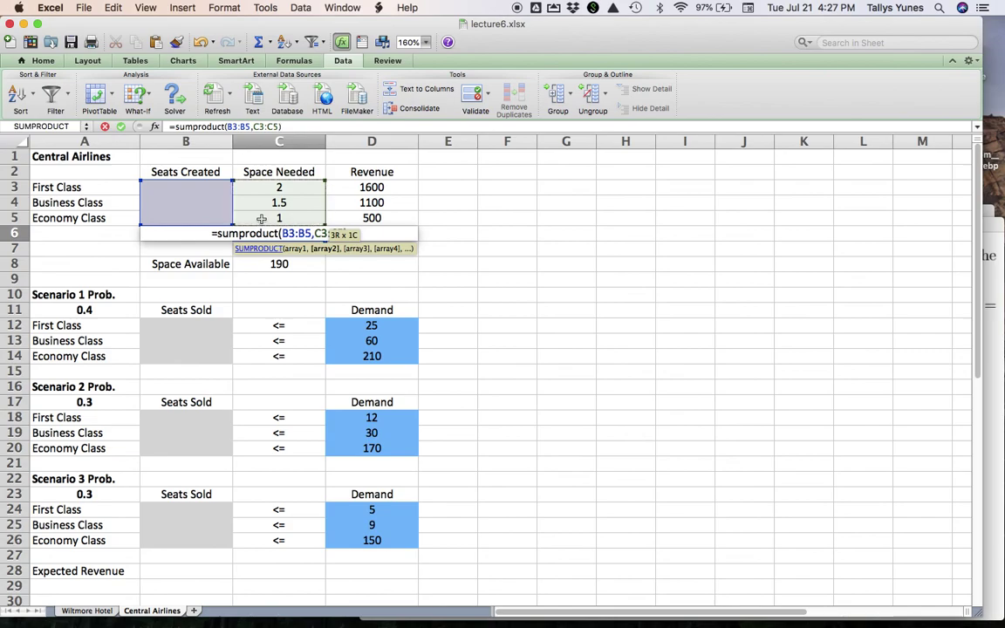
pyautogui.press('Return')
pyautogui.press('Up')
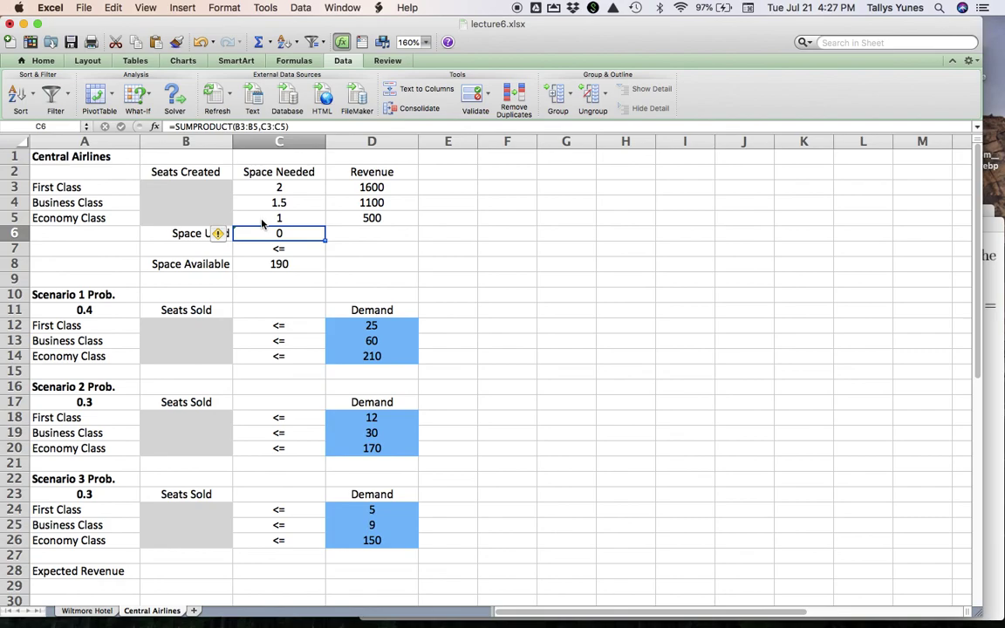
# Check the space constraint in C6:C8, consult the objective function in lecture6-complete.pdf in Preview, and return to the Excel workbook.
pyautogui.press('Down')
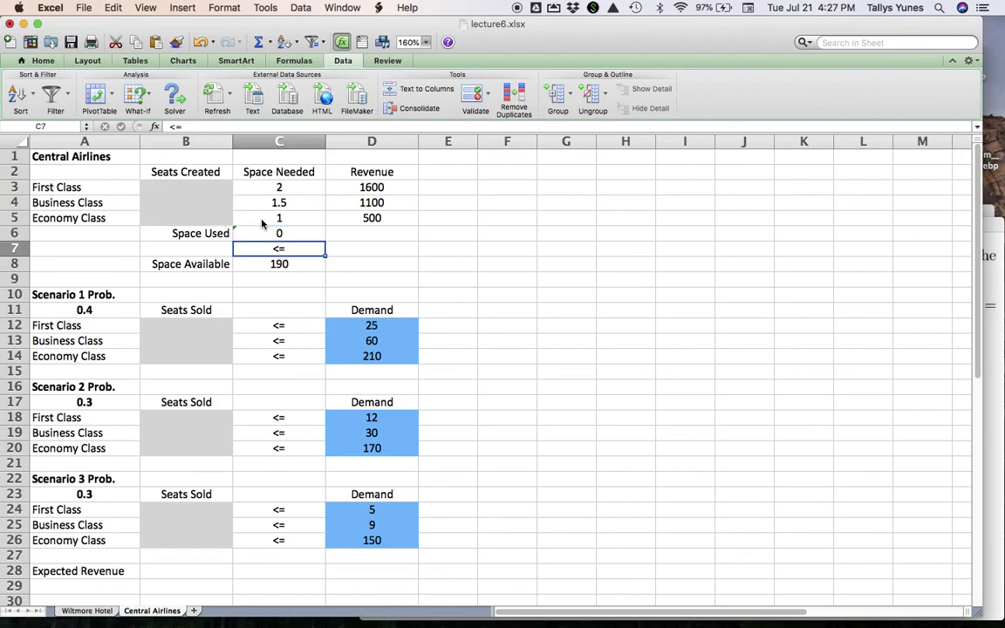
pyautogui.press('Down')
pyautogui.press('Up')
pyautogui.press('Up')
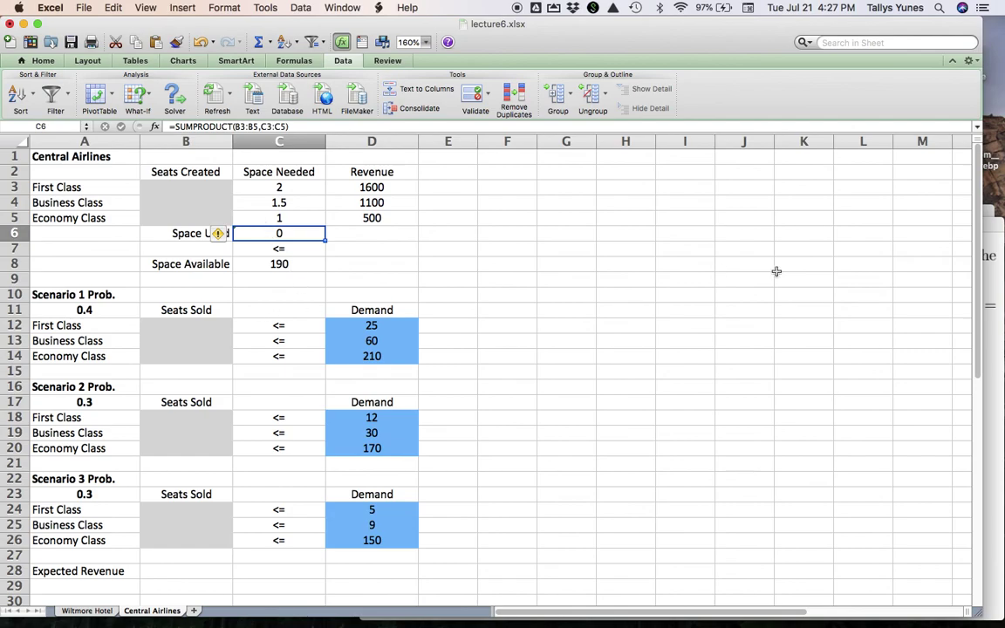
pyautogui.click(993, 262)
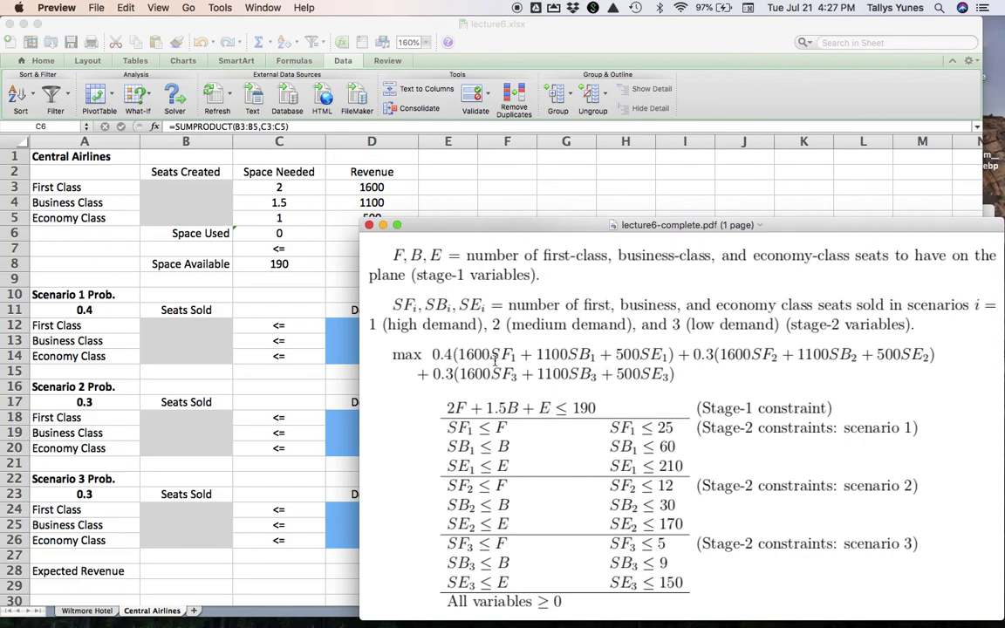
pyautogui.click(288, 407)
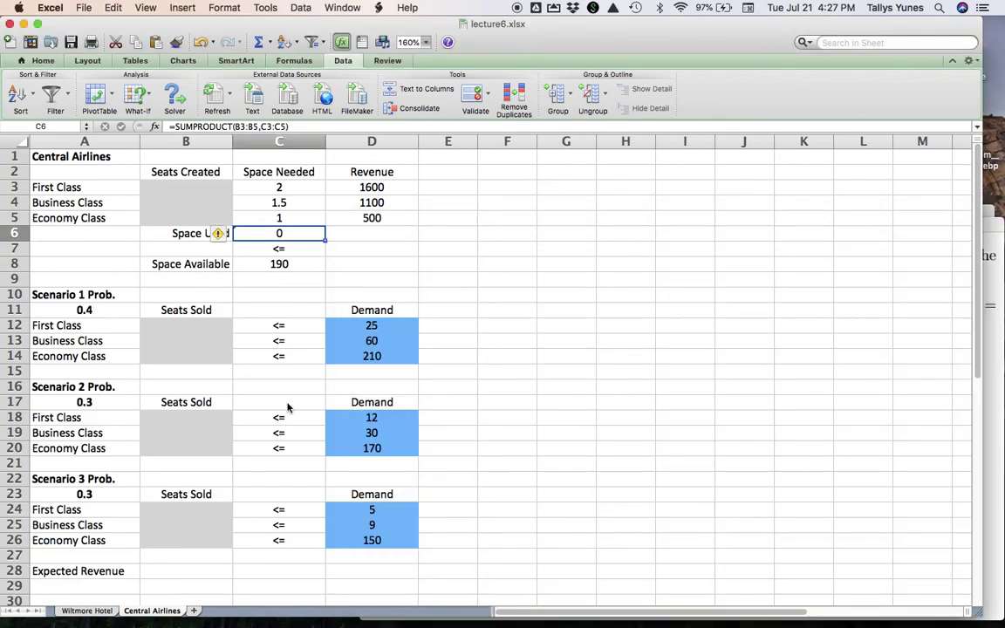
# Begin the Expected Revenue formula in B28 with the Scenario 1 term =A11*SUMPRODUCT(B12:B14,D3:D5).
pyautogui.click(191, 572)
pyautogui.write('=')
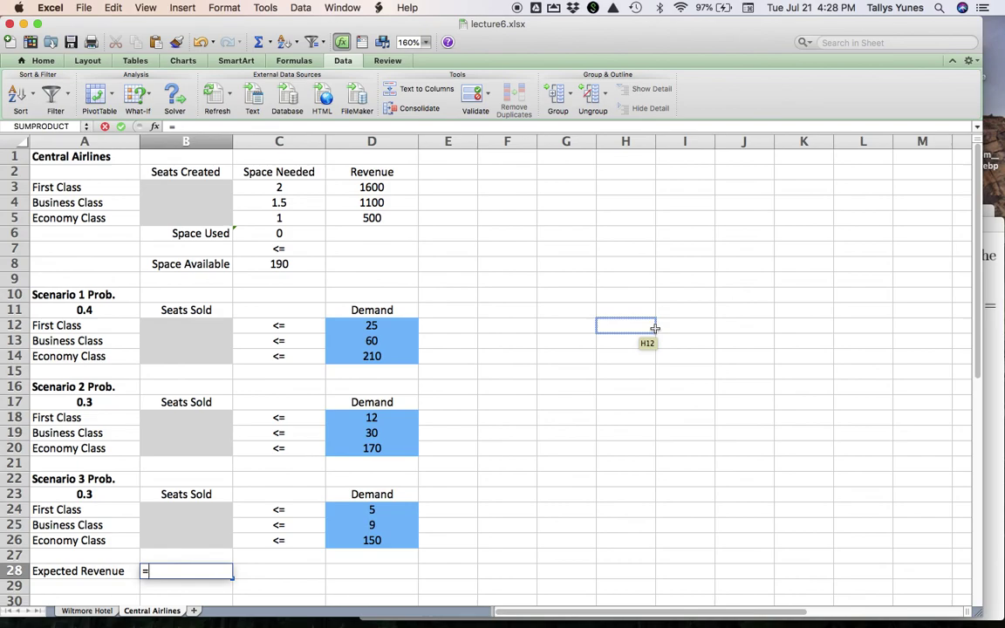
pyautogui.click(110, 312)
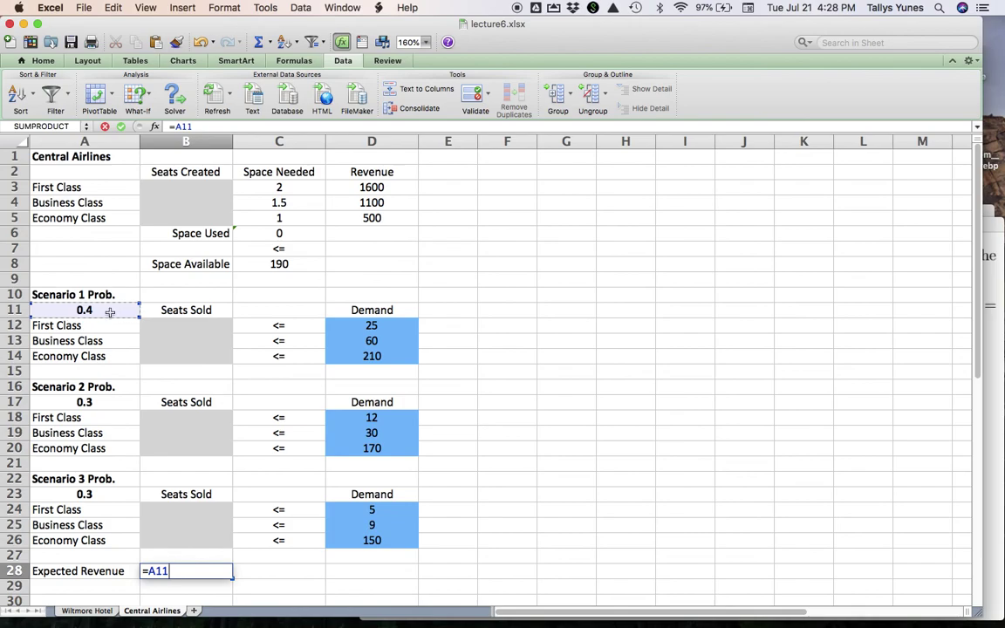
pyautogui.write('*sumpr')
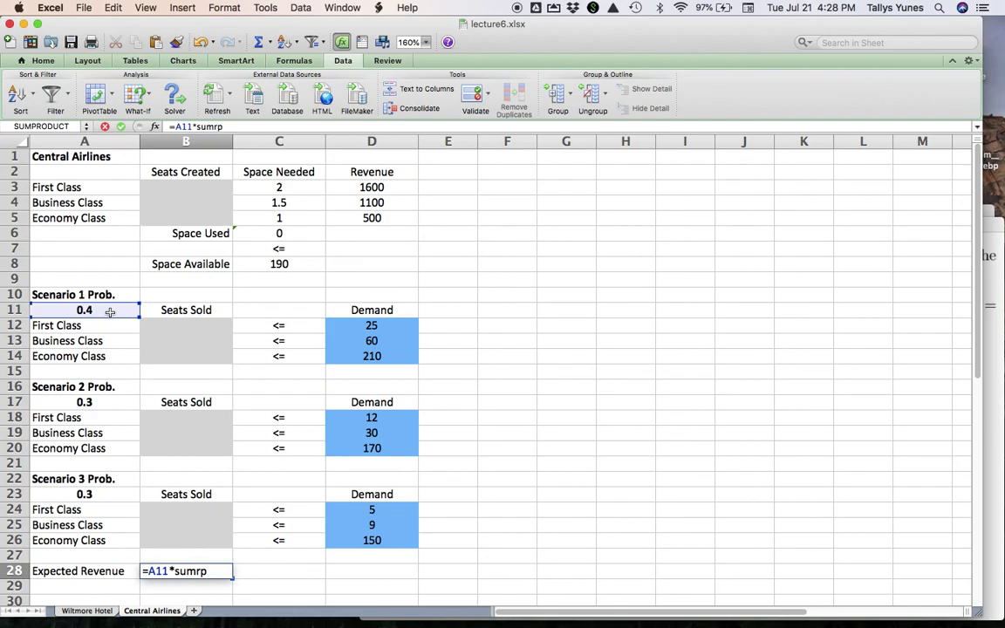
pyautogui.press('BackSpace')
pyautogui.write('product(')
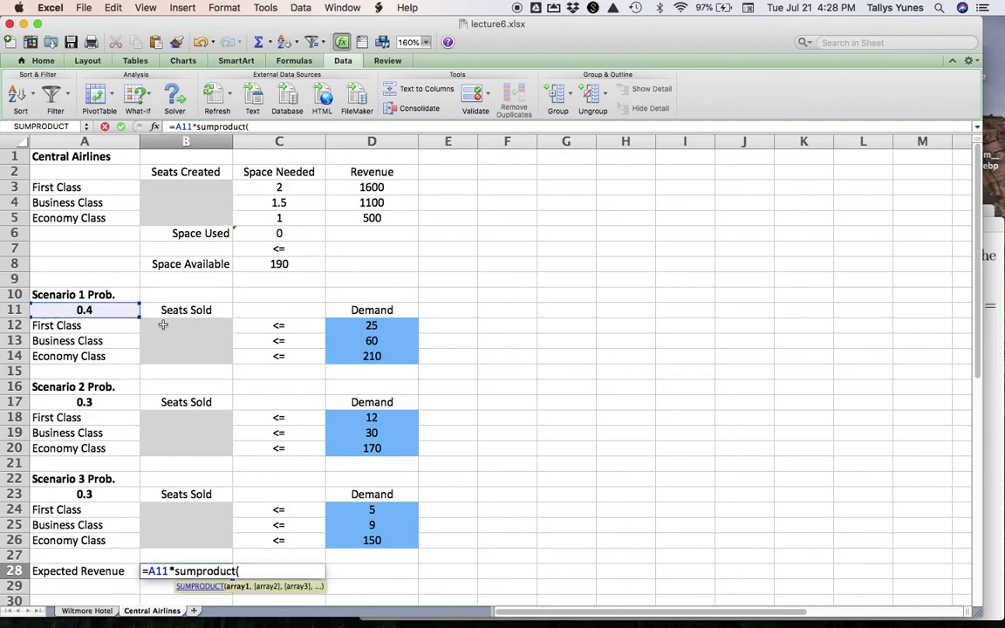
pyautogui.moveTo(157, 327); pyautogui.dragTo(166, 355)
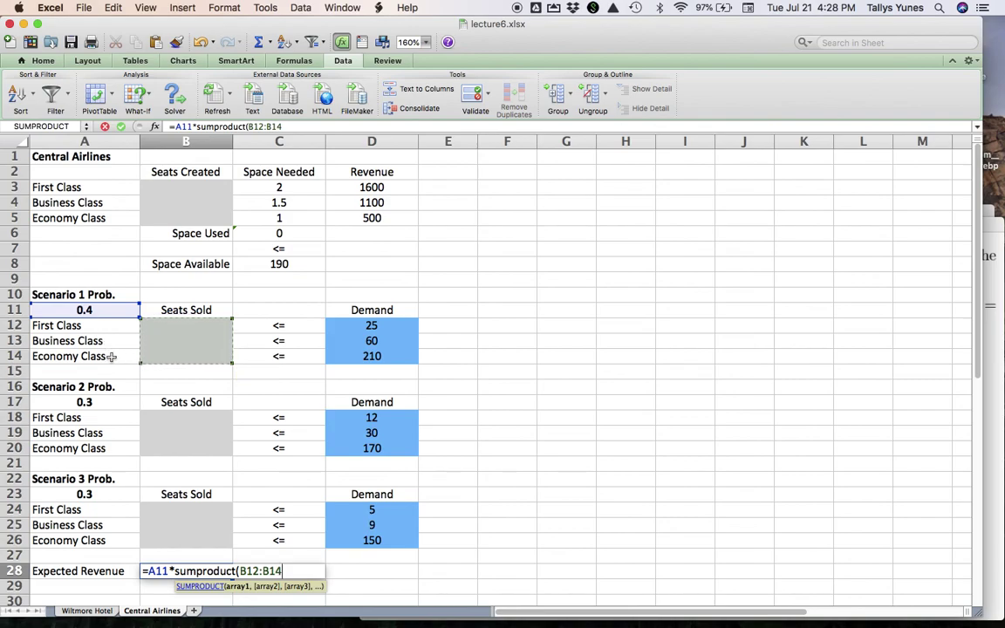
pyautogui.write(',')
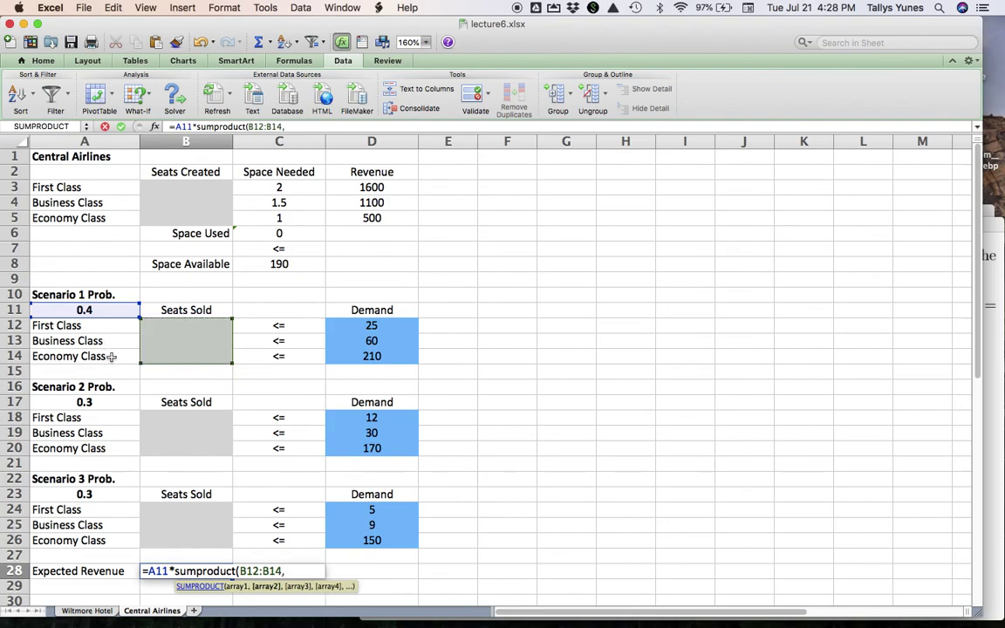
pyautogui.moveTo(371, 187); pyautogui.dragTo(374, 217)
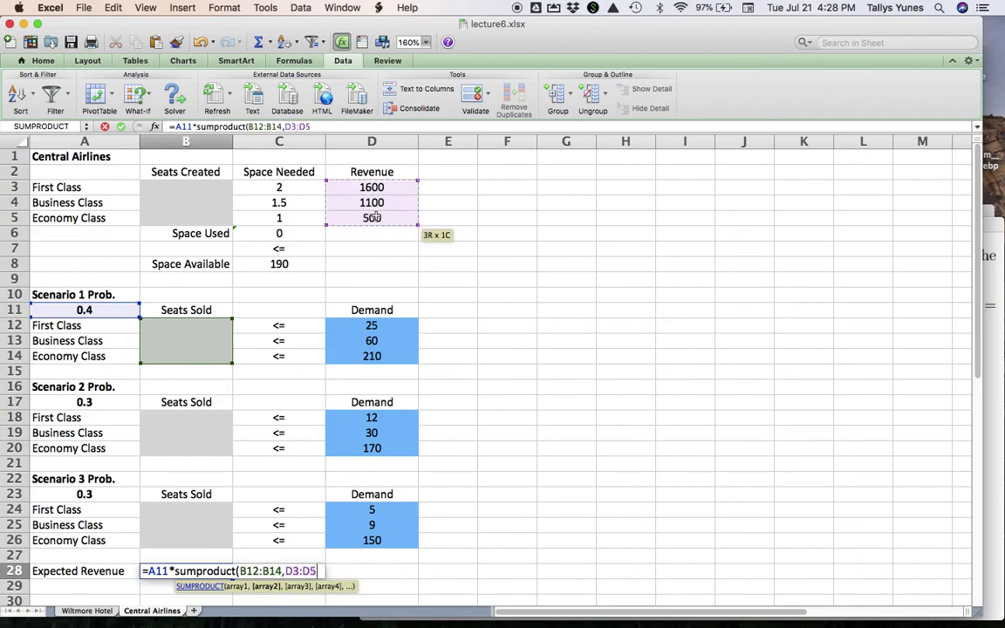
pyautogui.write(')')
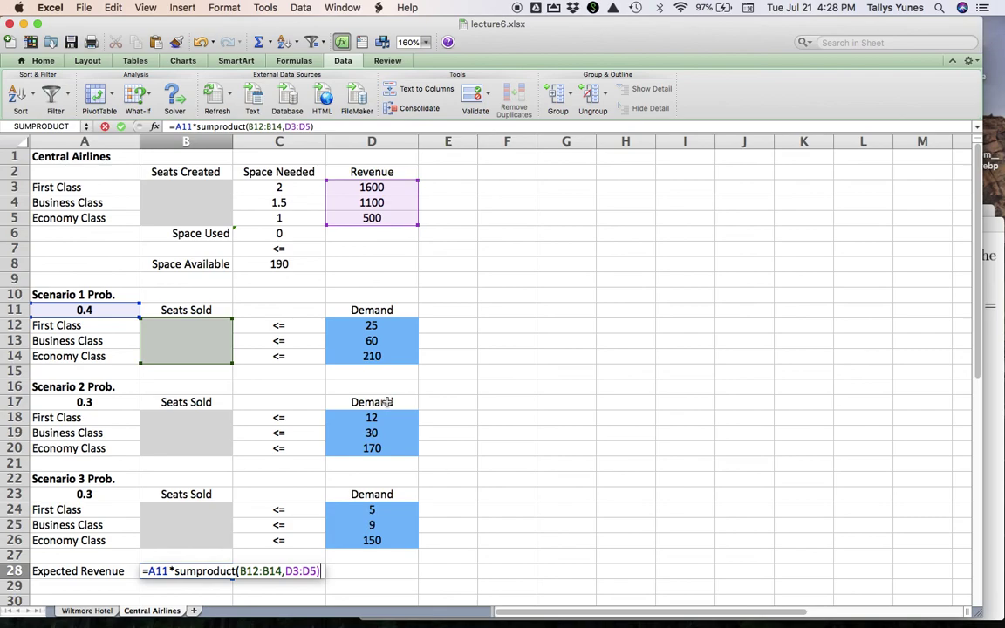
# Extend the Expected Revenue formula with the Scenario 2 term +A17*SUMPRODUCT(B18:B20,D3:D5), followed by a plus sign.
pyautogui.write('+')
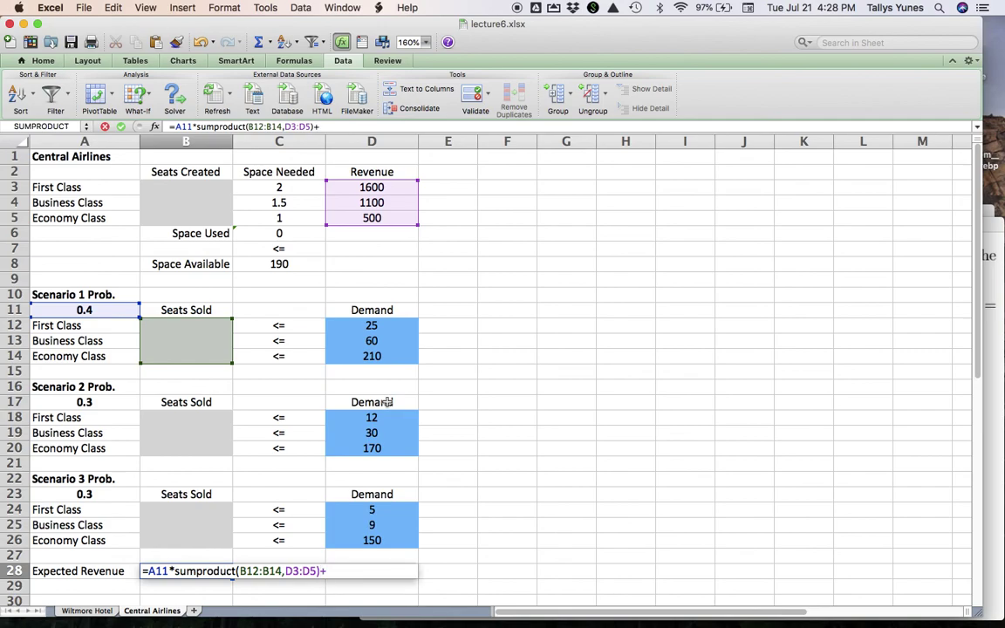
pyautogui.click(118, 404)
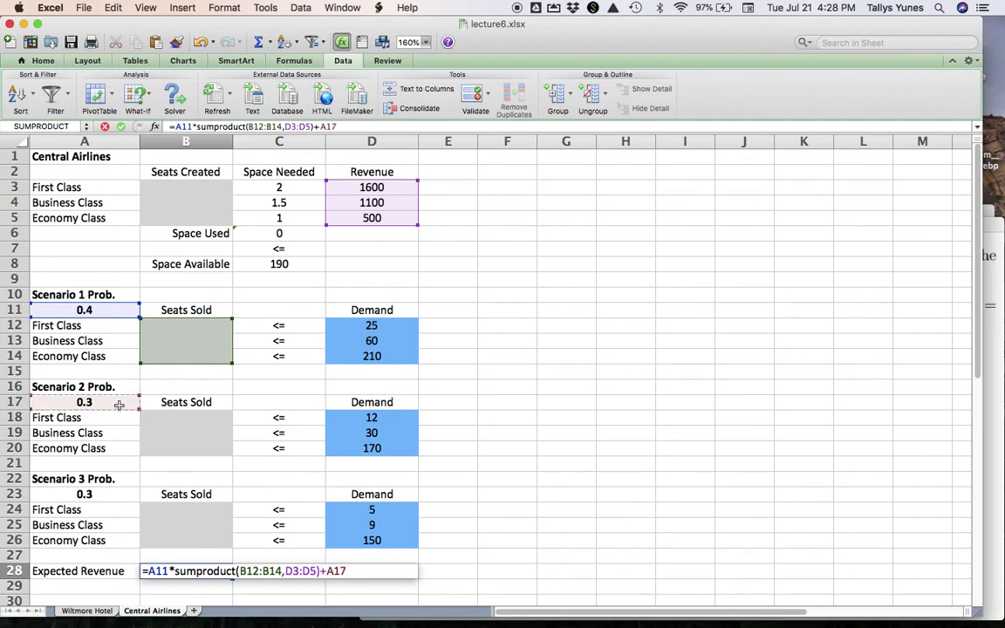
pyautogui.write('*sumproduc')
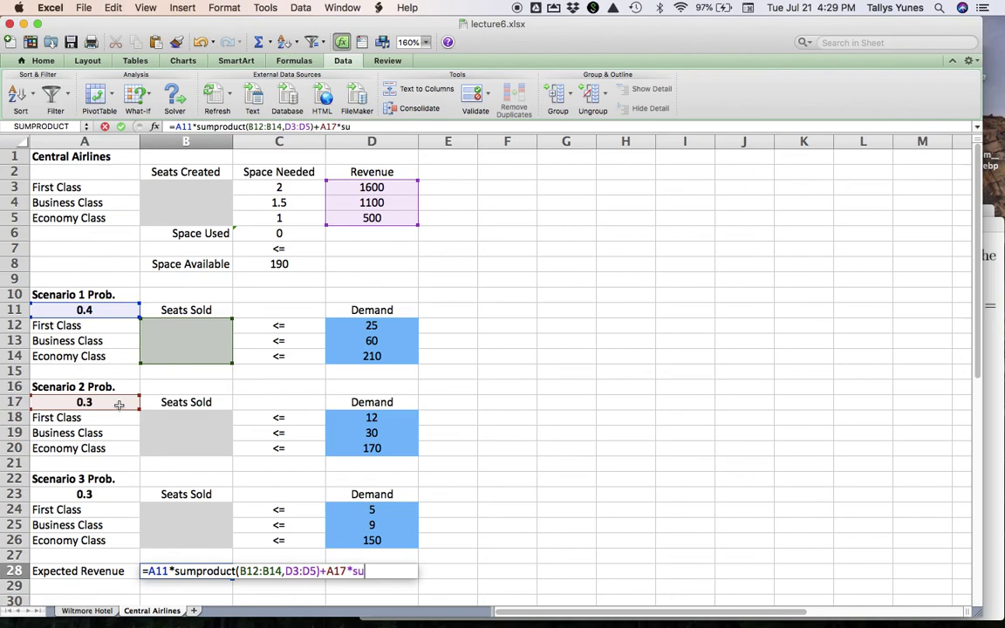
pyautogui.write('t(')
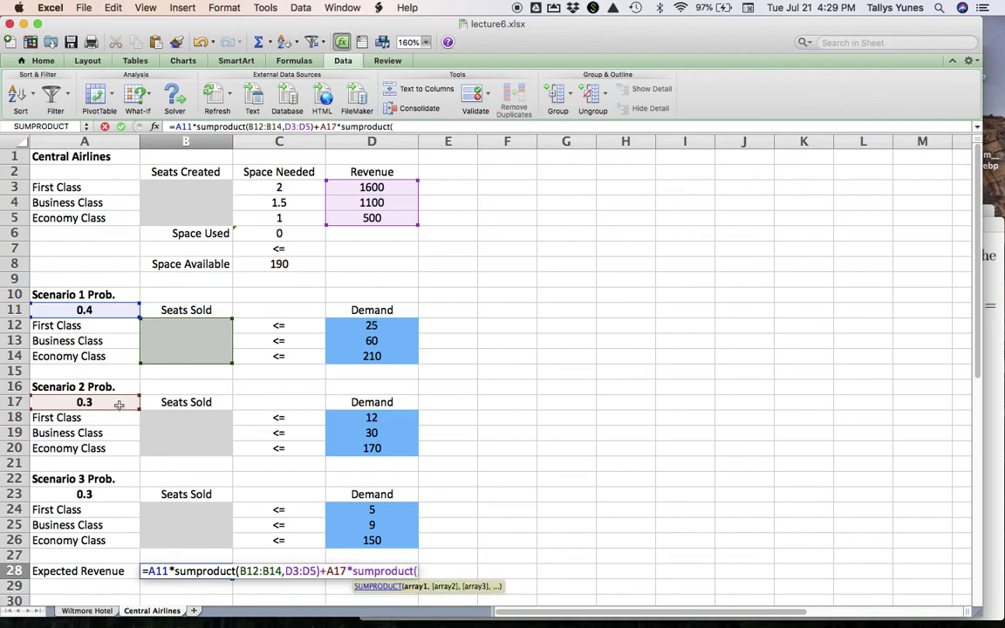
pyautogui.moveTo(168, 418); pyautogui.dragTo(172, 450)
pyautogui.write(',')
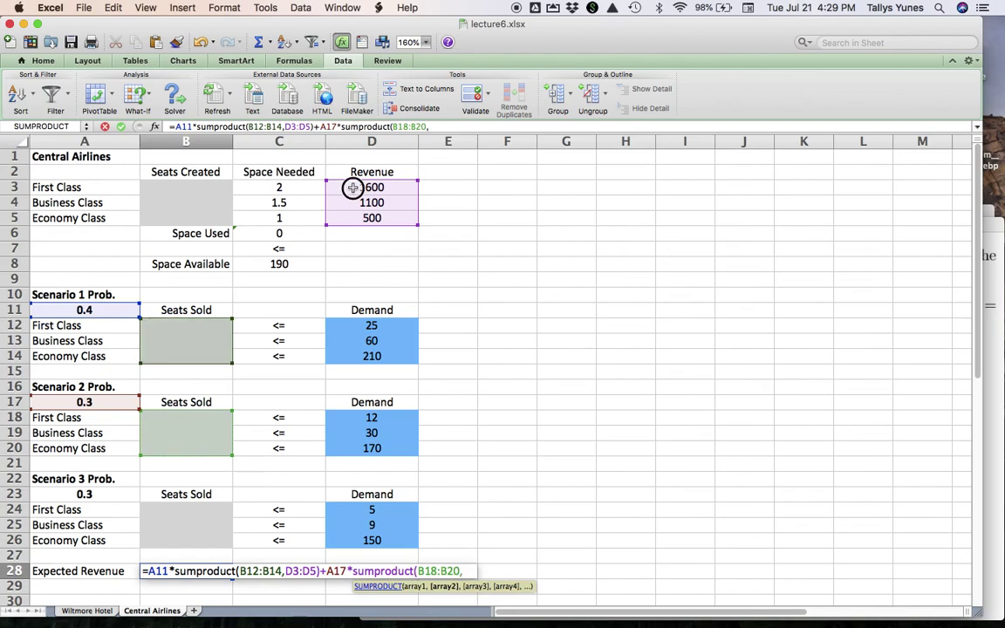
pyautogui.moveTo(353, 187); pyautogui.dragTo(356, 219)
pyautogui.write(')+')
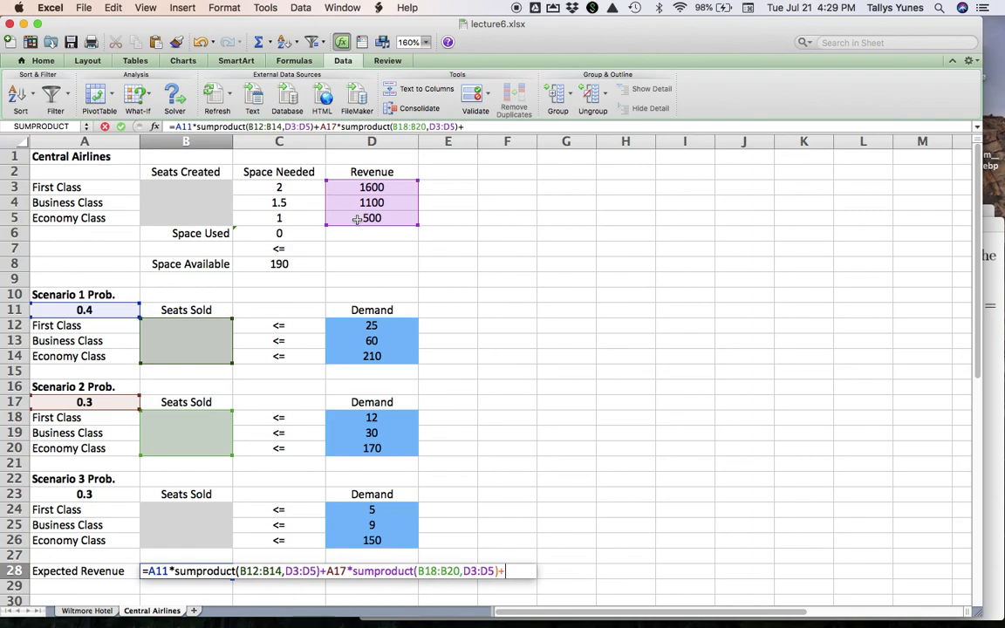
# Complete the Expected Revenue formula in B28 with the Scenario 3 term A23*SUMPRODUCT(B24:B26,D3:D5).
pyautogui.click(123, 495)
pyautogui.write('*sumproduct')
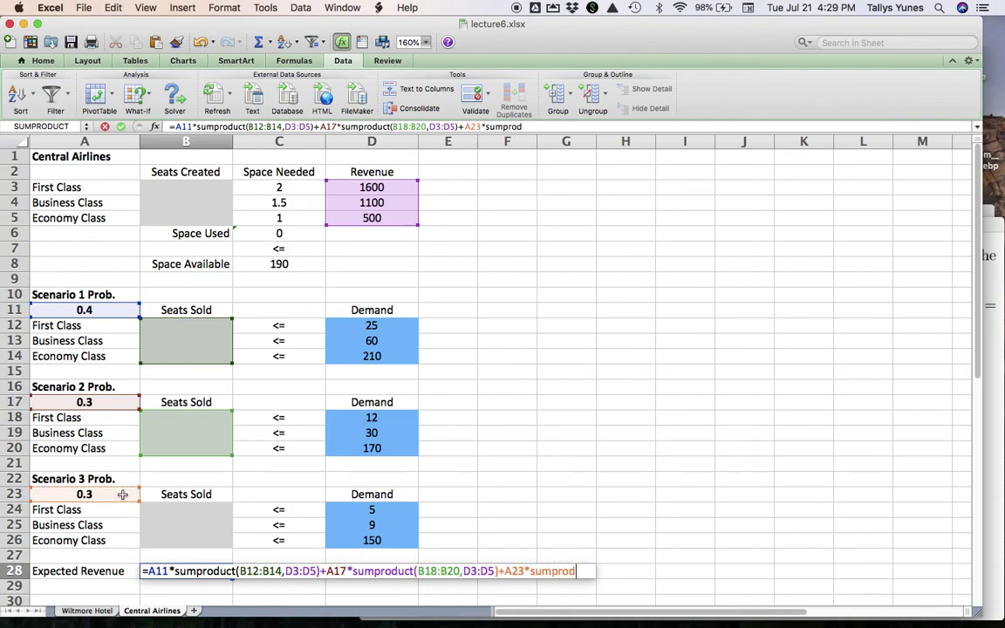
pyautogui.write('(')
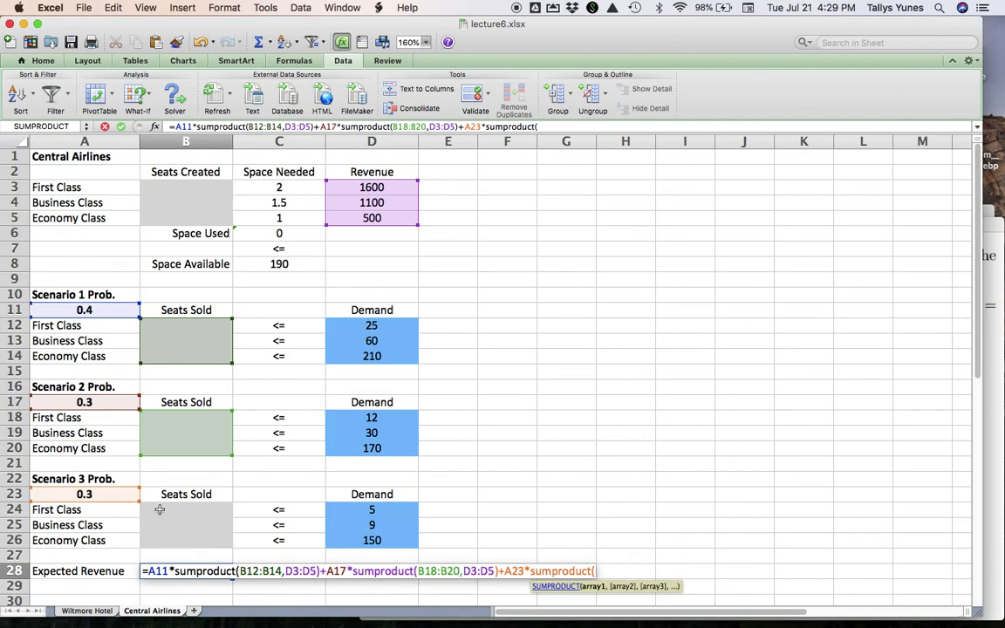
pyautogui.click(162, 513)
pyautogui.moveTo(162, 522); pyautogui.dragTo(170, 542)
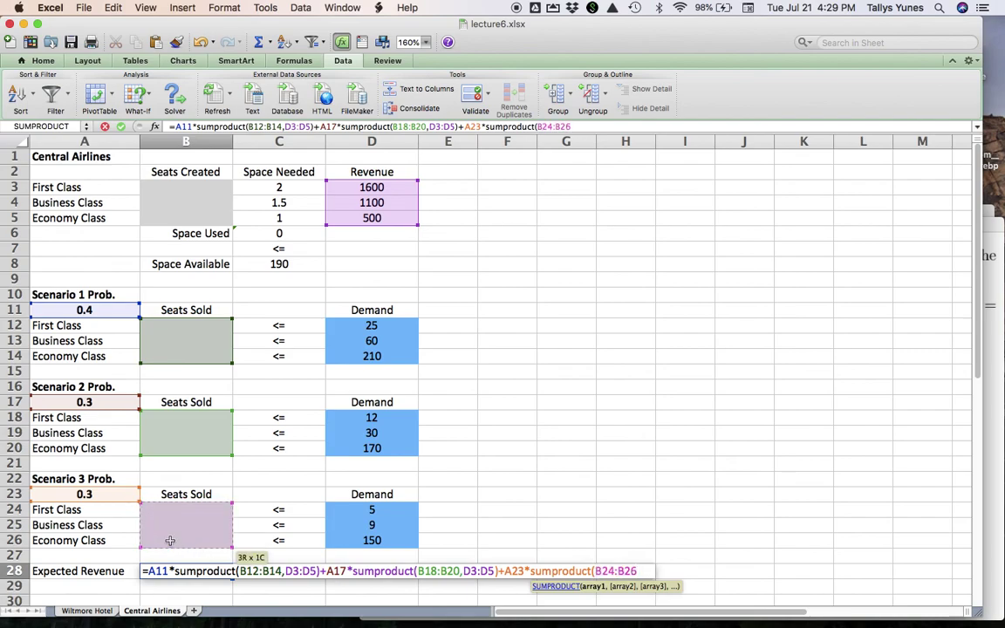
pyautogui.write(',')
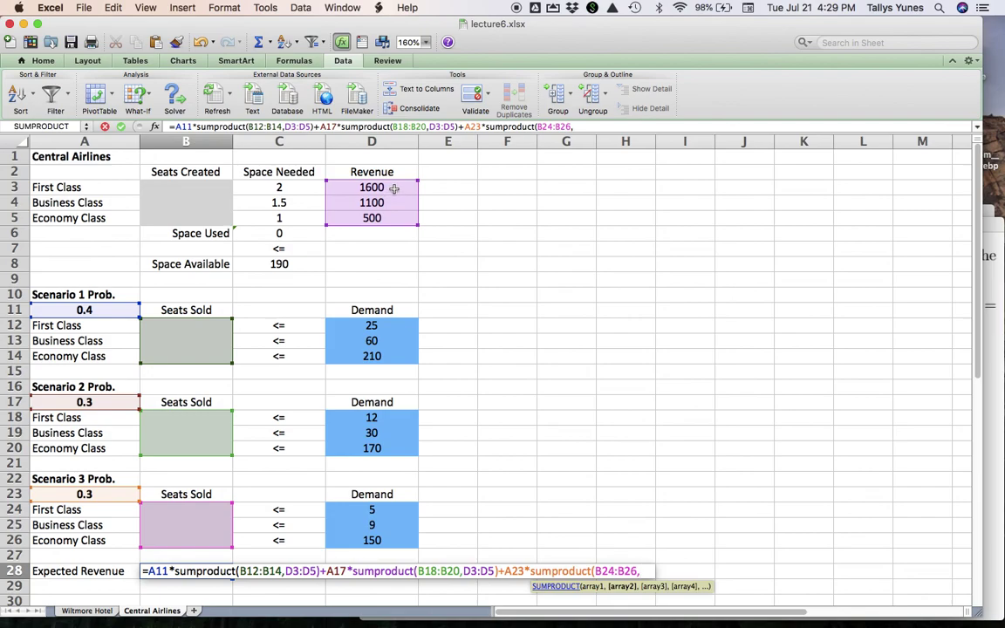
pyautogui.moveTo(395, 189); pyautogui.dragTo(397, 218)
pyautogui.write(')')
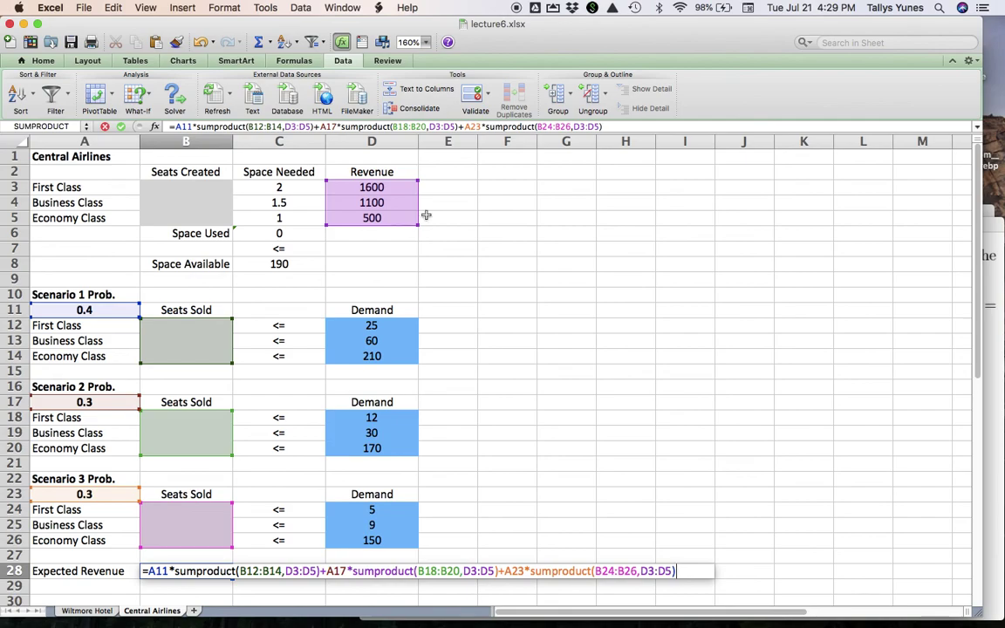
# Consult the objective function in lecture6-complete.pdf in Preview, return to the Excel workbook, and commit the Expected Revenue formula.
pyautogui.press('super+Tab')
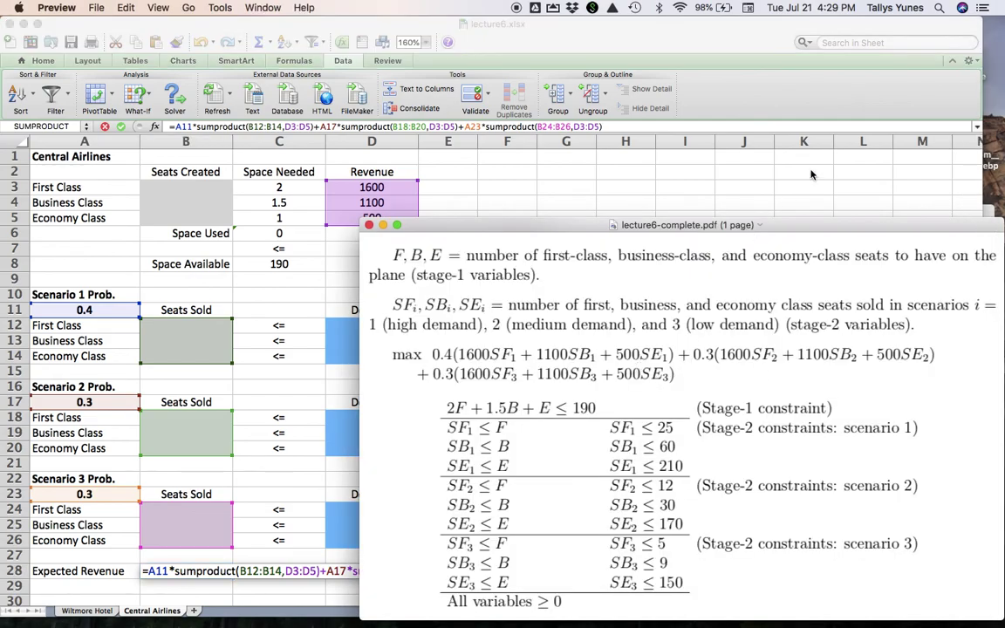
pyautogui.click(678, 40)
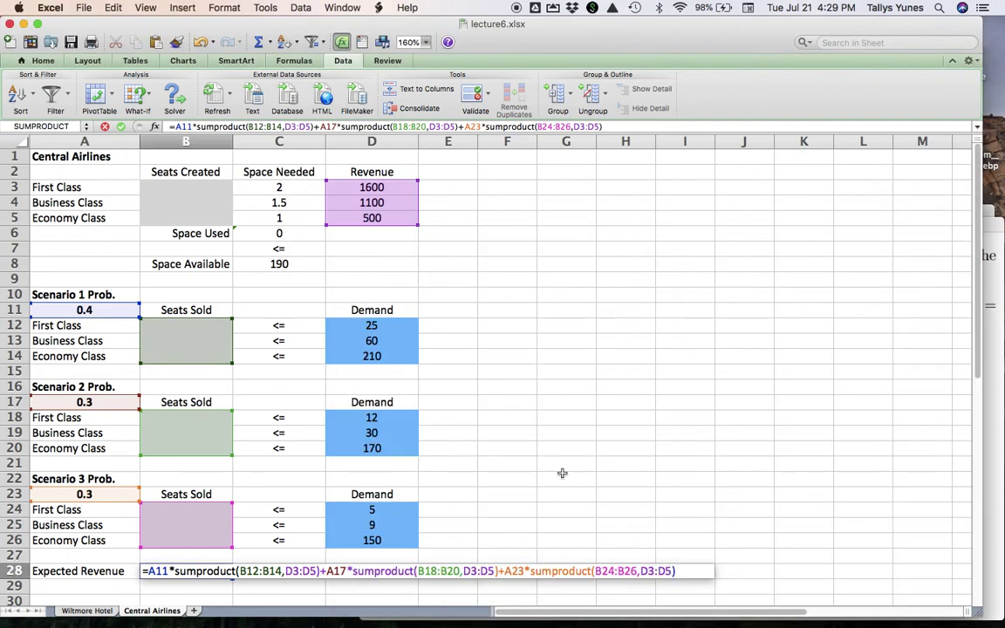
pyautogui.press('Return')
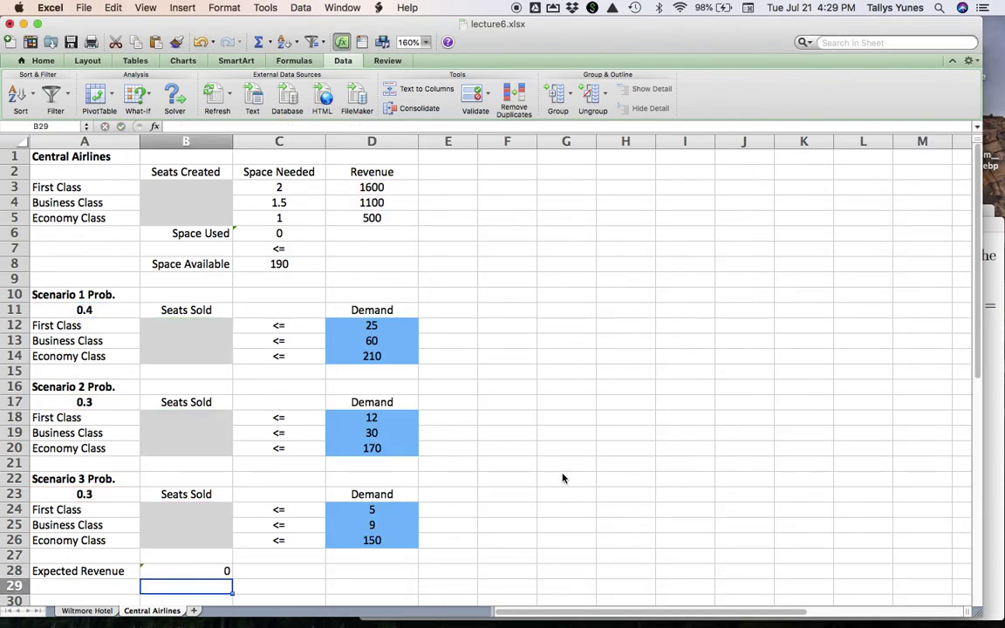
# Open Solver and set its objective to the Expected Revenue cell B28.
pyautogui.click(177, 98)
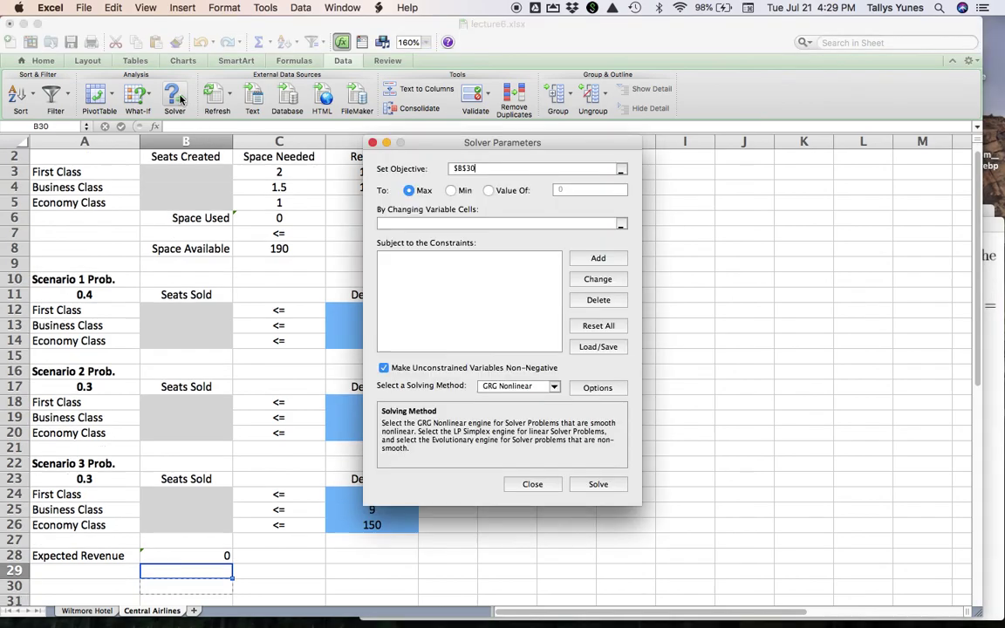
pyautogui.moveTo(423, 146); pyautogui.dragTo(594, 201)
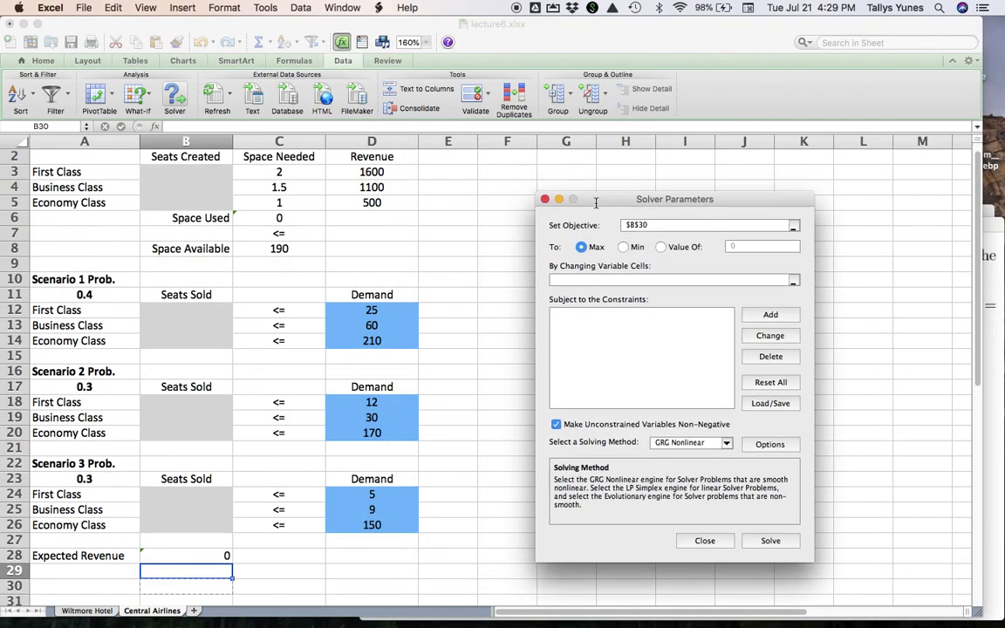
pyautogui.click(188, 555)
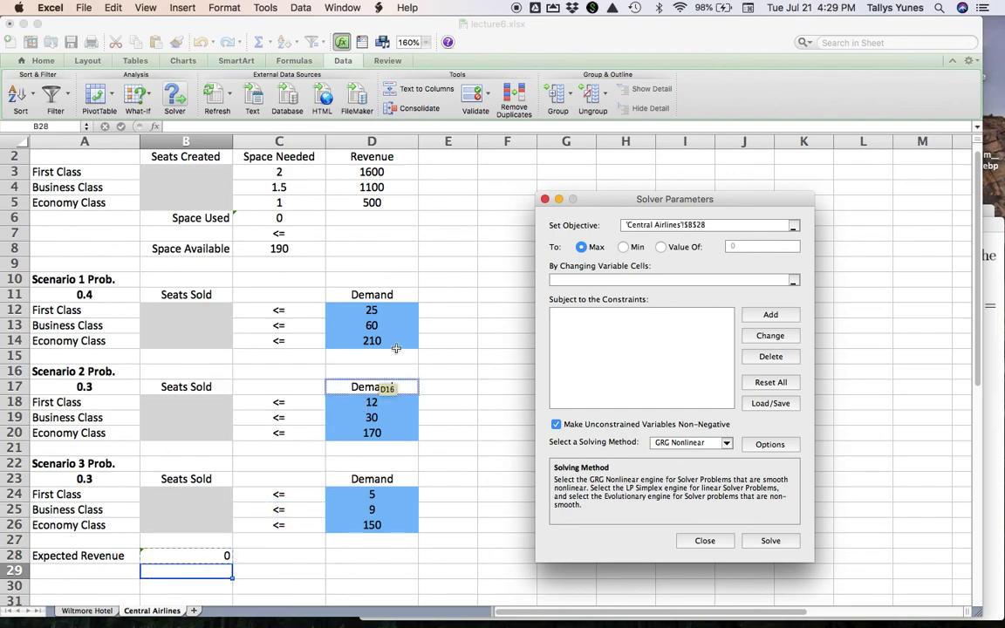
# Set the Solver variable cells to the seats created and seats sold ranges B3:B5, B12:B14, B18:B20 and B24:B26.
pyautogui.click(595, 280)
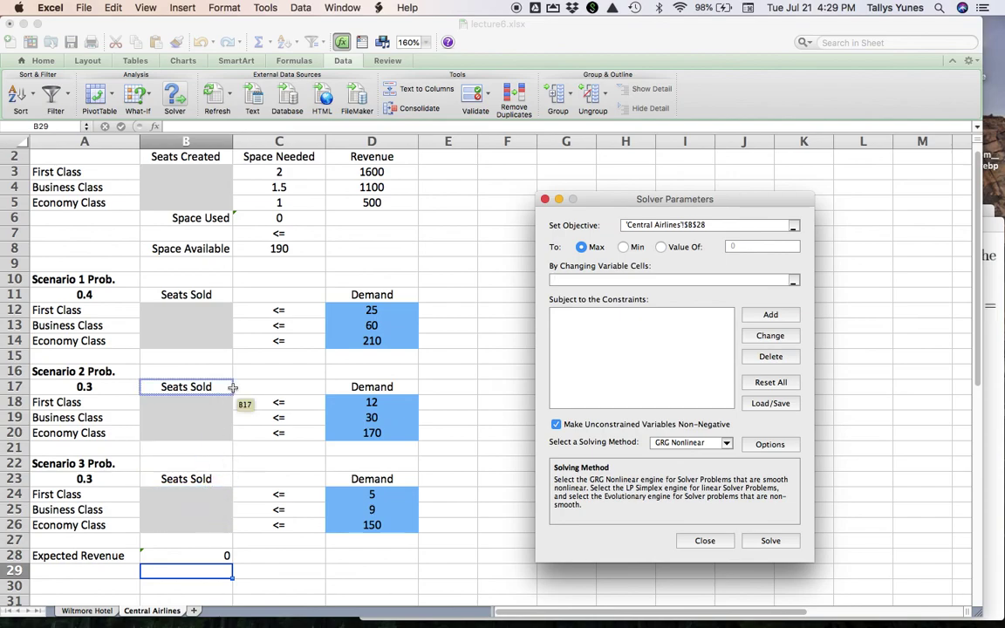
pyautogui.moveTo(223, 172); pyautogui.dragTo(223, 205)
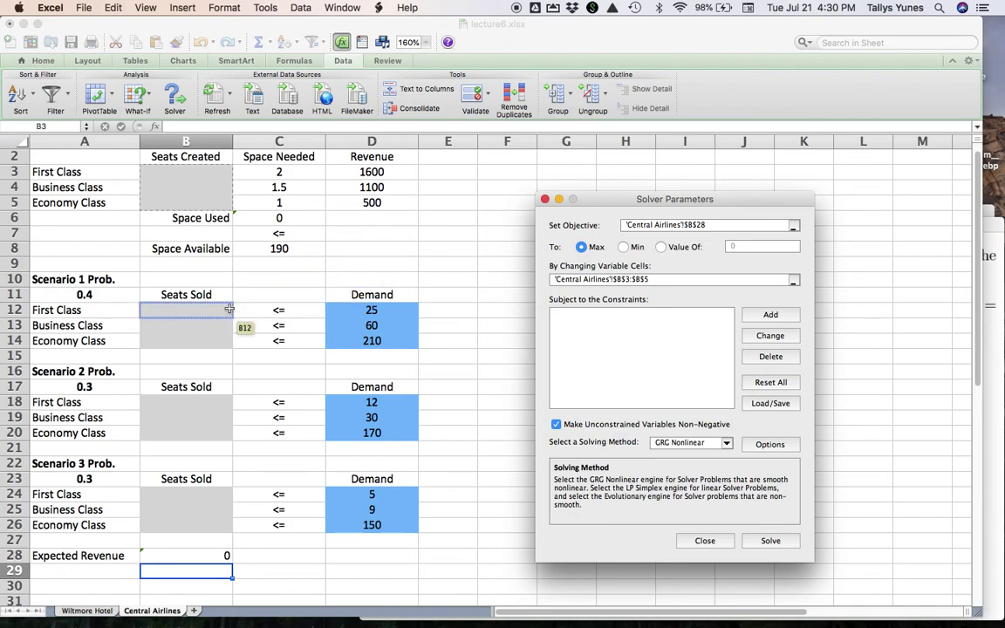
pyautogui.write(',')
pyautogui.moveTo(226, 309); pyautogui.dragTo(226, 342)
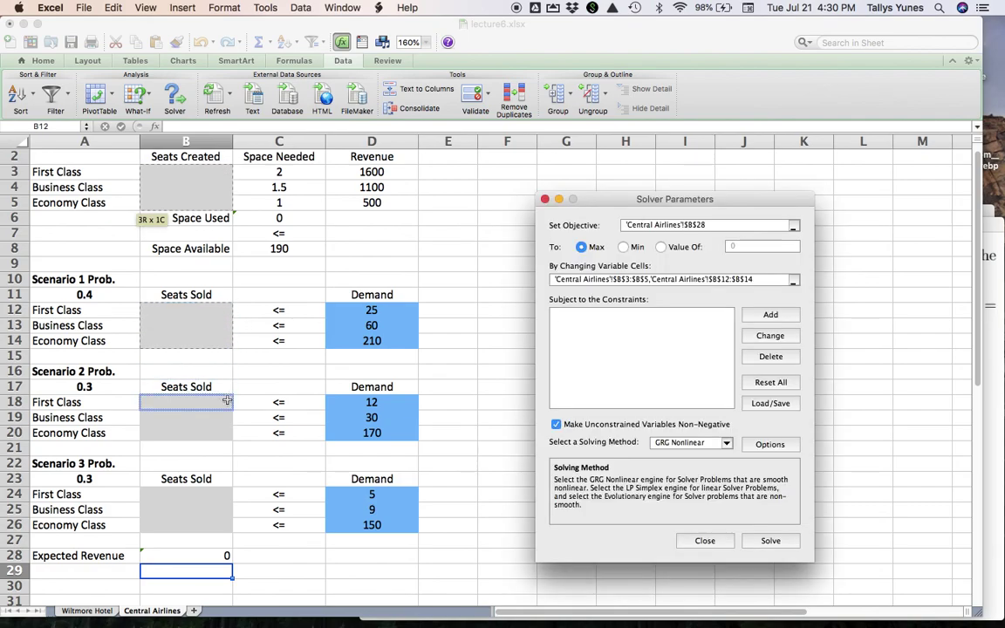
pyautogui.moveTo(227, 400); pyautogui.dragTo(225, 432)
pyautogui.moveTo(219, 495); pyautogui.dragTo(220, 529)
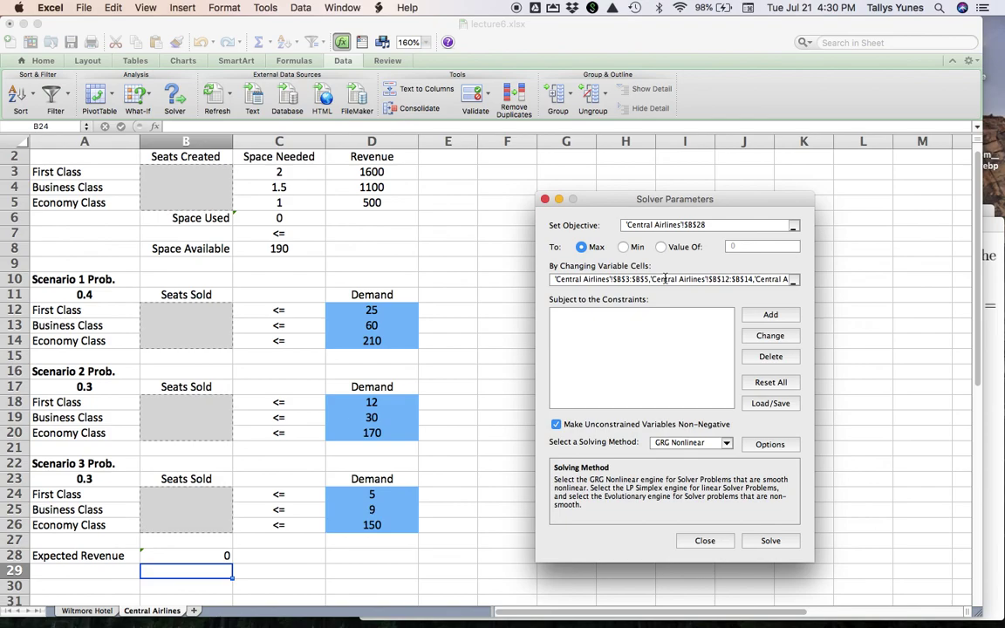
# Add the Solver constraint that Space Used C6 is <= Space Available C8.
pyautogui.click(761, 319)
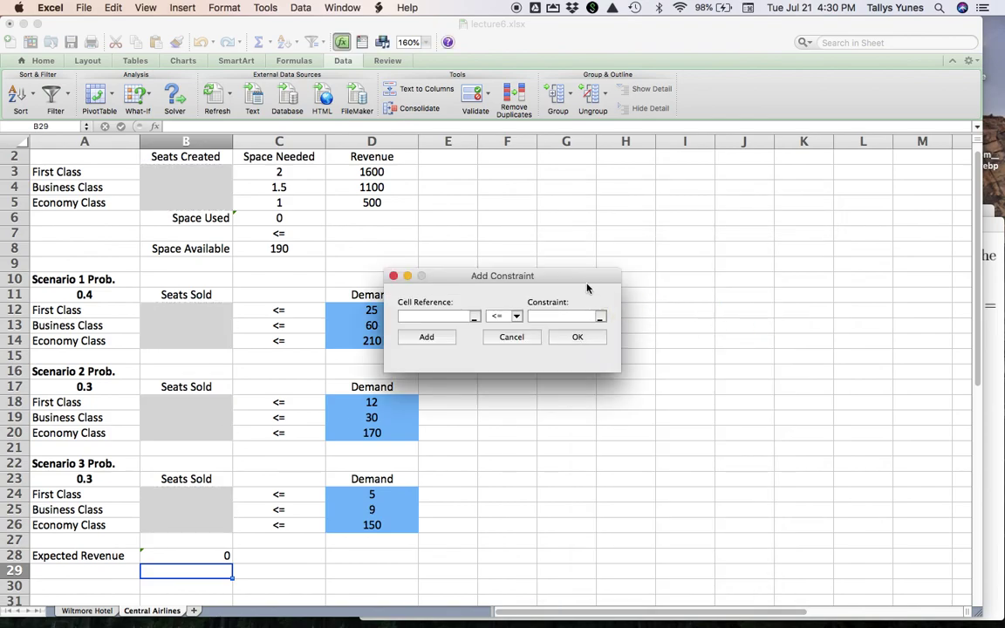
pyautogui.moveTo(586, 284); pyautogui.dragTo(687, 262)
pyautogui.click(303, 219)
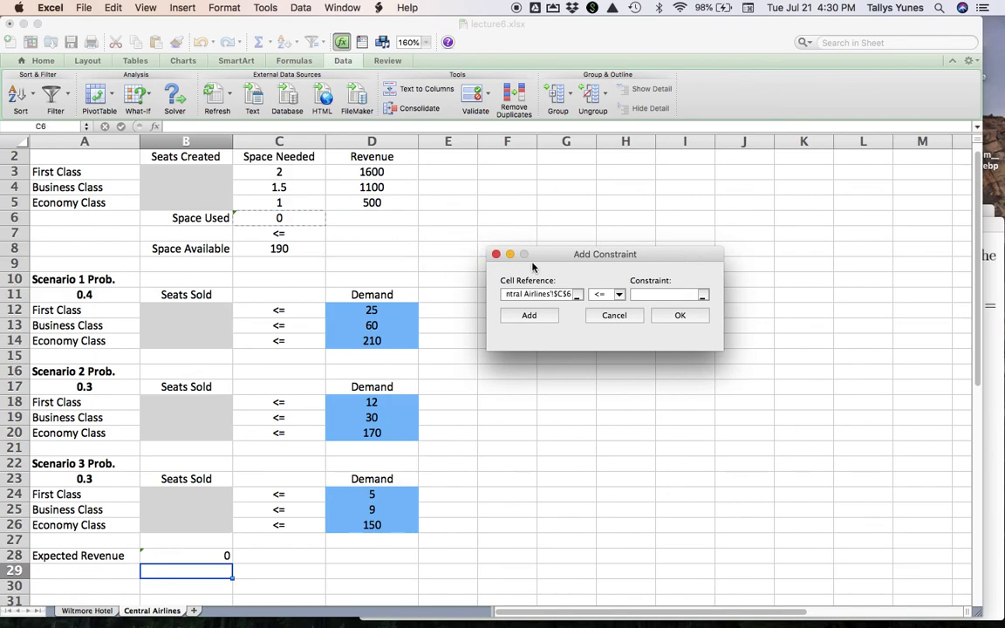
pyautogui.click(650, 294)
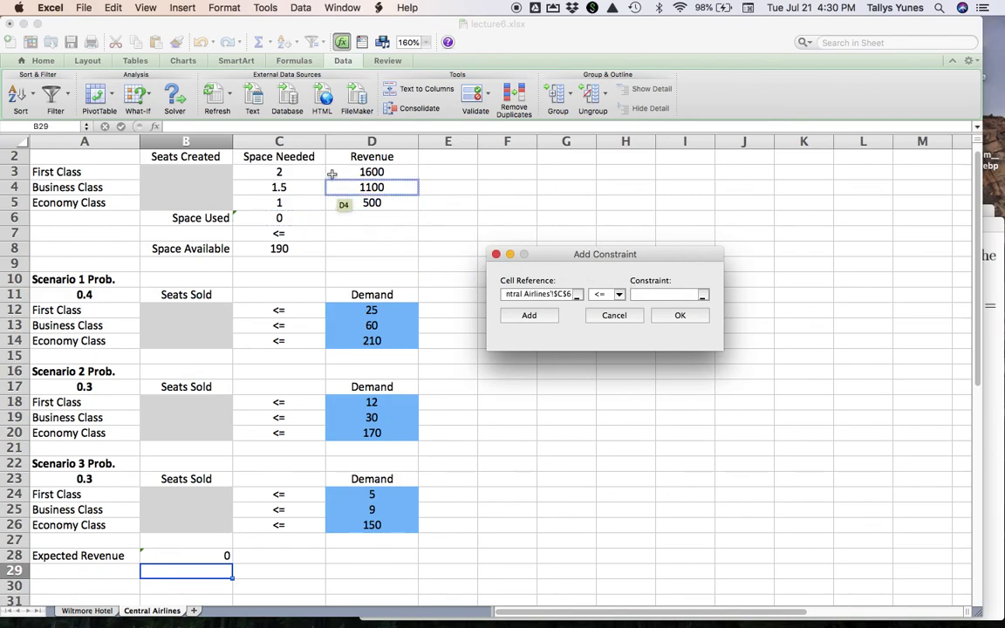
pyautogui.click(304, 250)
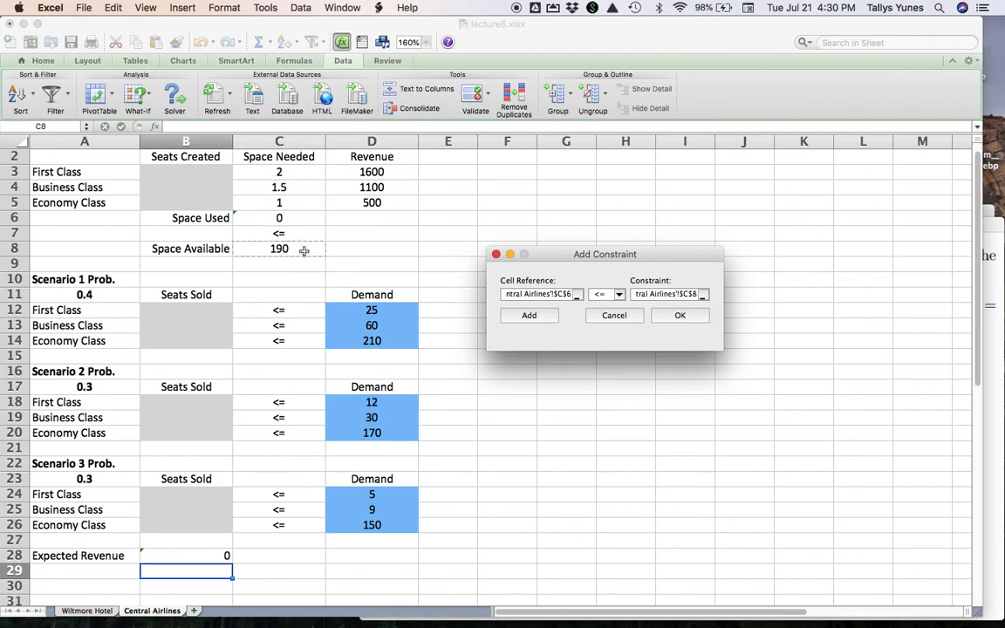
pyautogui.click(526, 318)
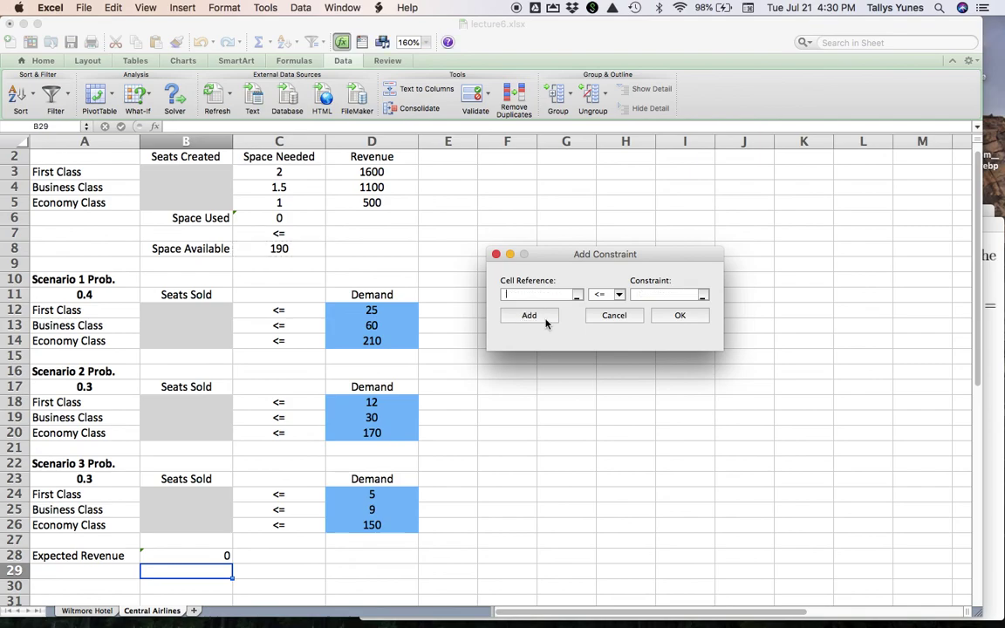
# Consult the stage-2 constraints in lecture6-complete.pdf in Preview, return to Excel, and add the Scenario 1 constraint B12:B14 <= B3:B5.
pyautogui.click(994, 232)
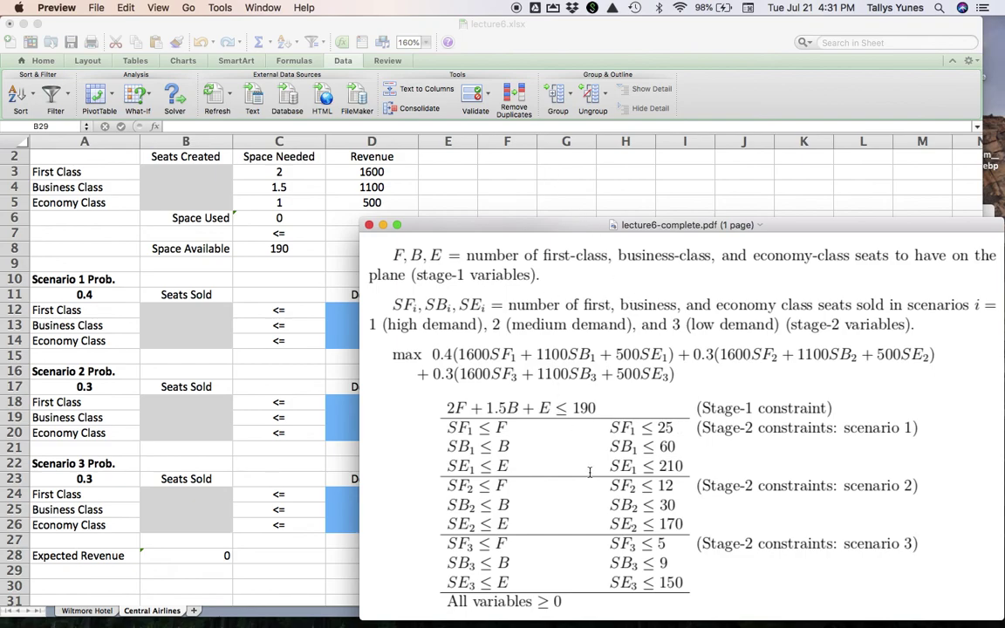
pyautogui.click(640, 89)
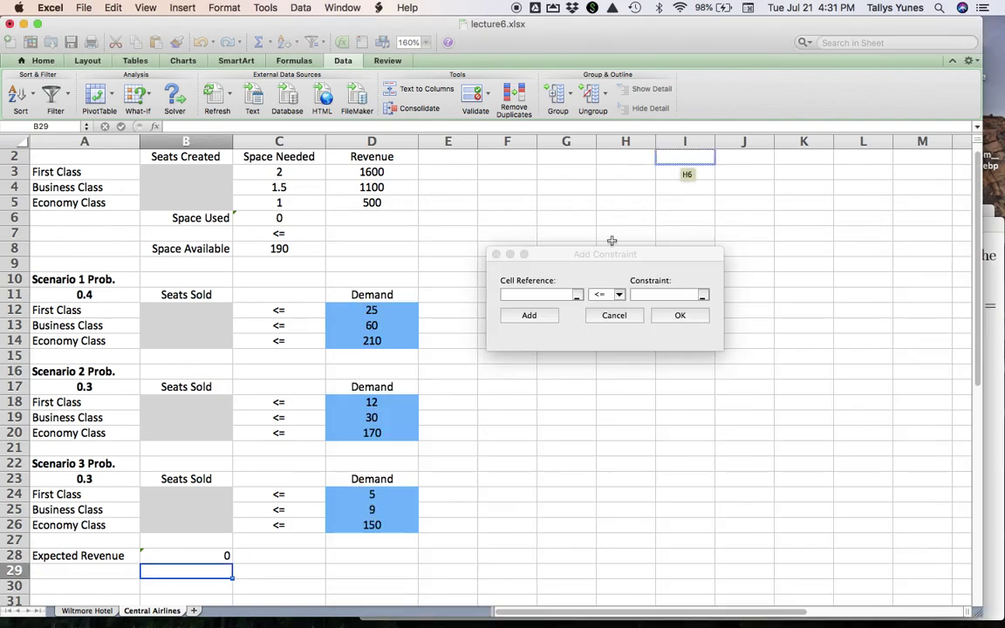
pyautogui.click(535, 294)
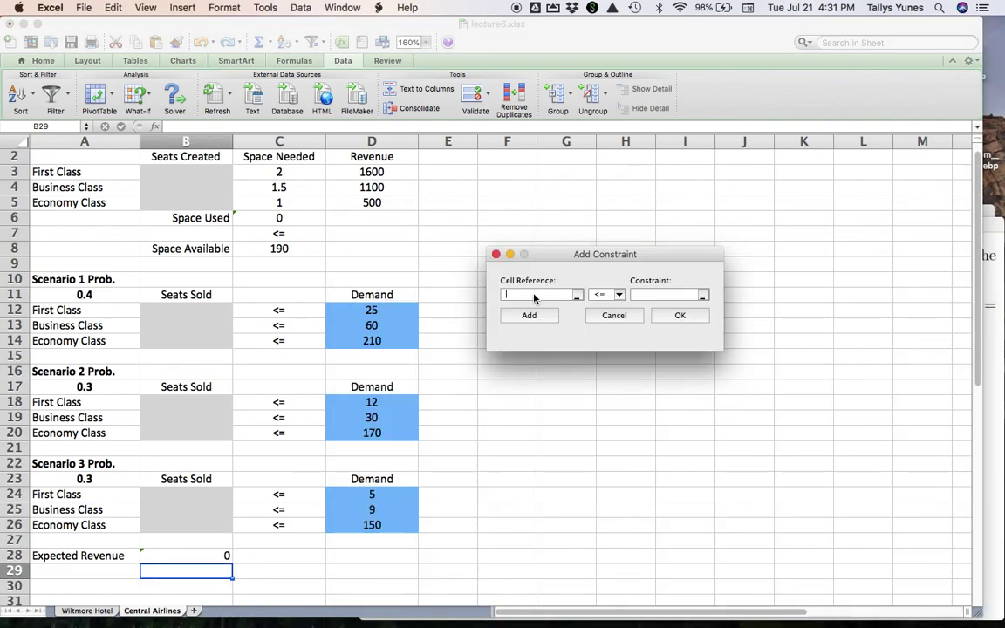
pyautogui.moveTo(222, 309); pyautogui.dragTo(222, 344)
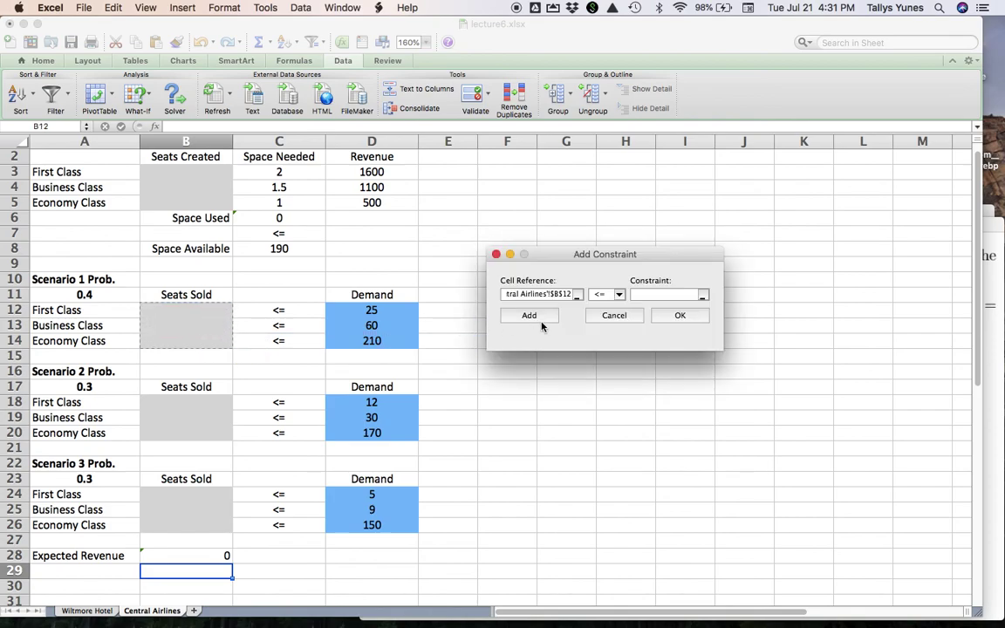
pyautogui.click(219, 175)
pyautogui.moveTo(219, 176); pyautogui.dragTo(221, 206)
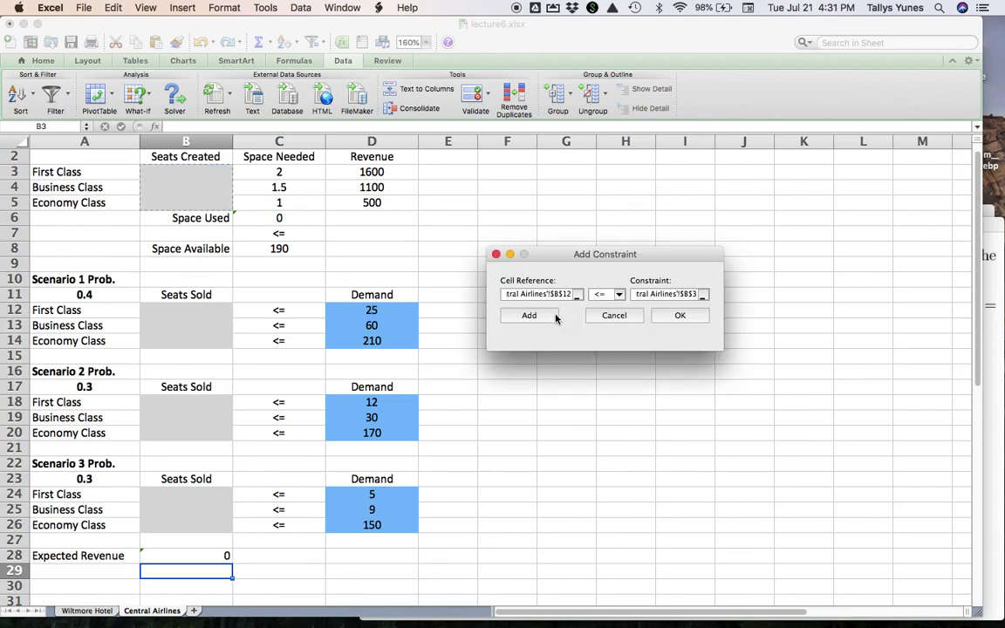
pyautogui.click(529, 315)
# Add the Scenario 1 demand constraint B12:B14 <= D12:D14.
pyautogui.click(231, 324)
pyautogui.moveTo(223, 312); pyautogui.dragTo(223, 343)
pyautogui.click(651, 295)
pyautogui.click(405, 306)
pyautogui.moveTo(406, 305); pyautogui.dragTo(406, 342)
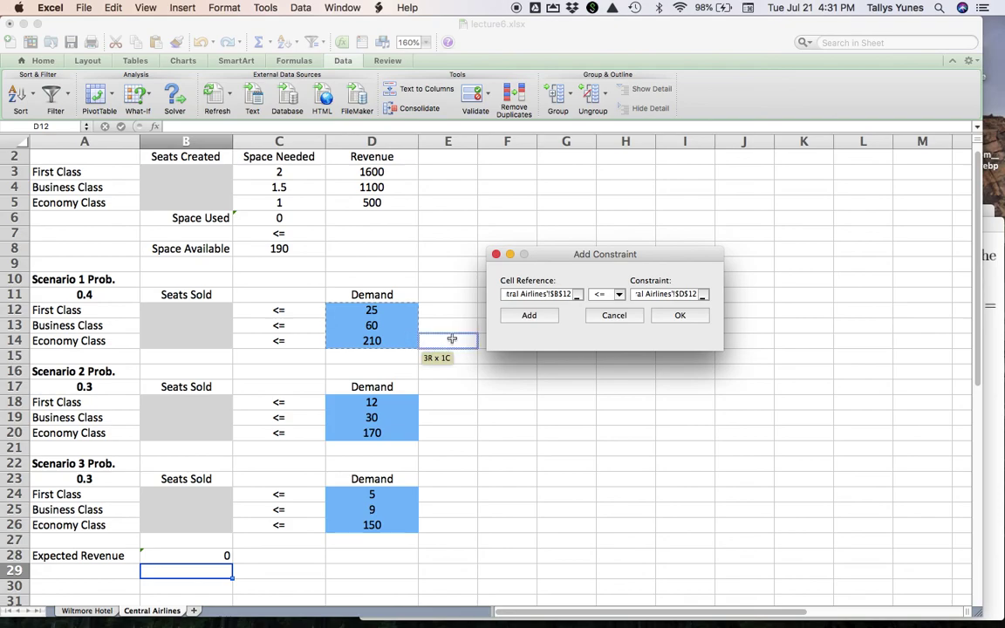
pyautogui.click(529, 315)
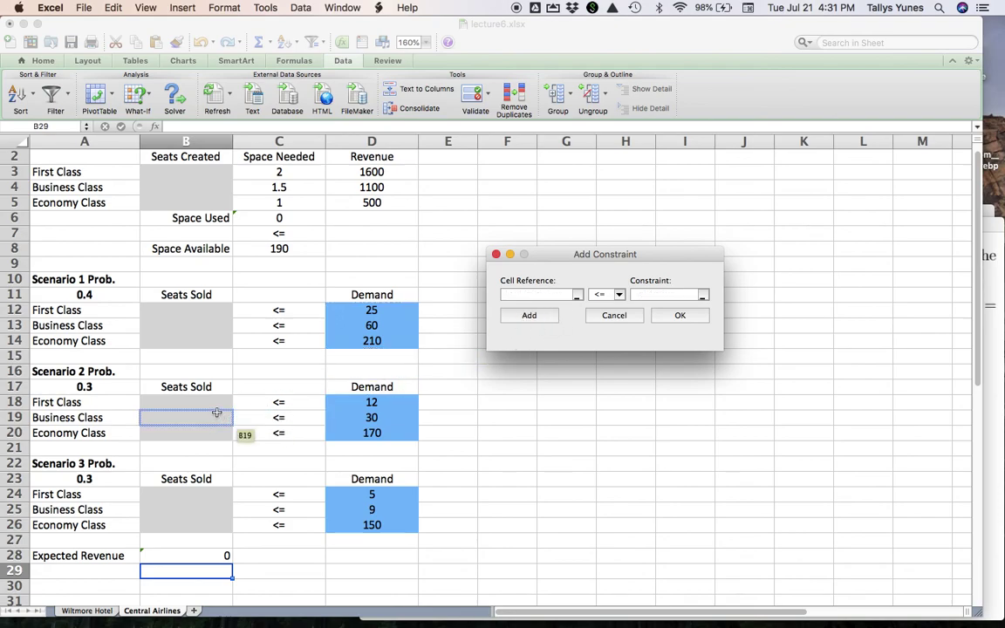
# Add the Scenario 2 constraints B18:B20 <= B3:B5 for seats created and B18:B20 <= D18:D20 for demand.
pyautogui.moveTo(209, 404); pyautogui.dragTo(214, 428)
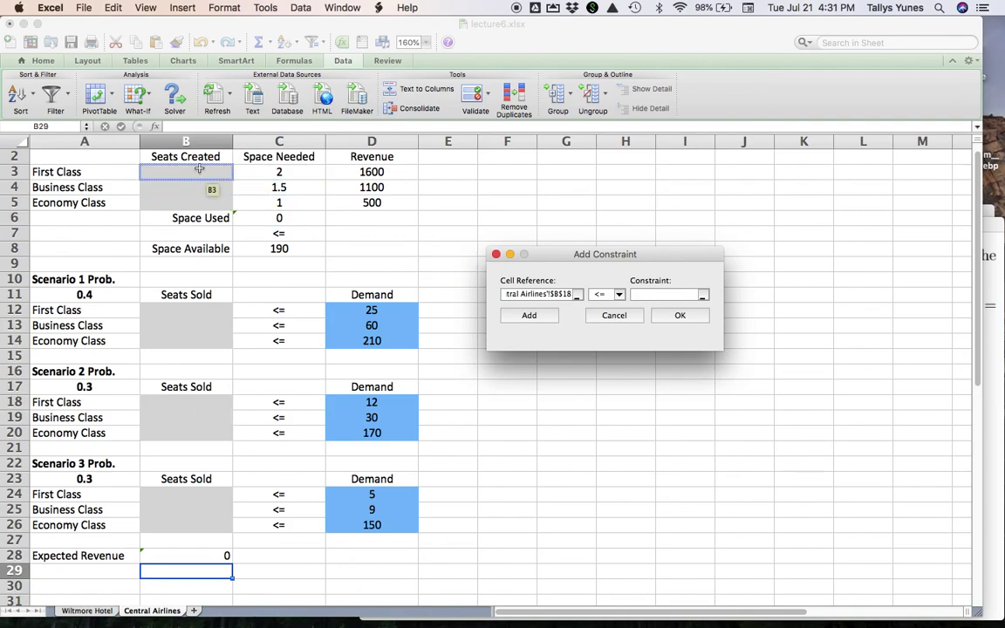
pyautogui.moveTo(200, 170); pyautogui.dragTo(205, 206)
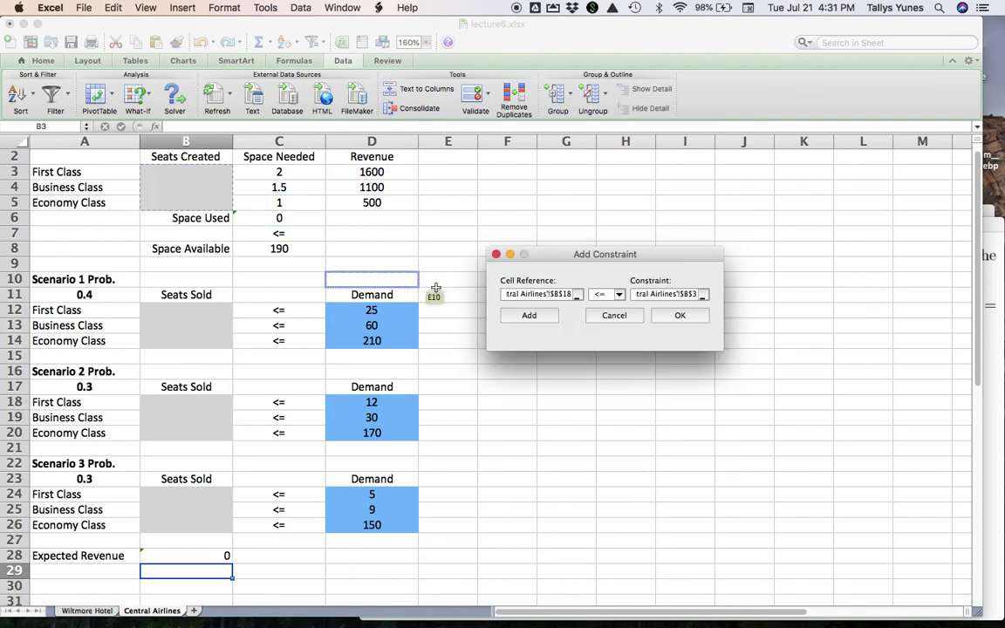
pyautogui.click(529, 315)
pyautogui.moveTo(220, 402); pyautogui.dragTo(227, 433)
pyautogui.click(646, 294)
pyautogui.click(410, 401)
pyautogui.moveTo(409, 402); pyautogui.dragTo(410, 440)
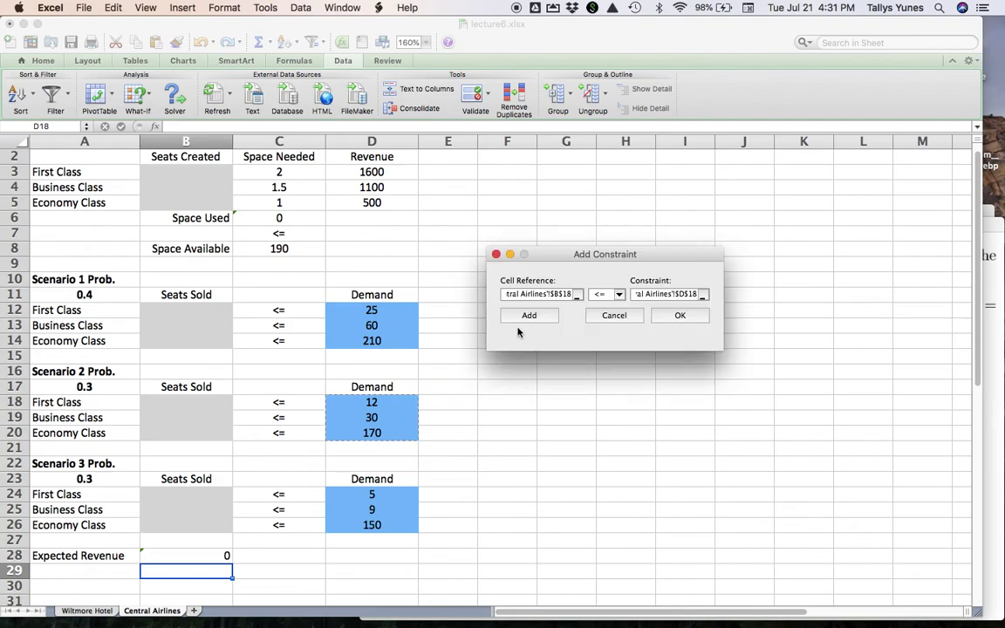
pyautogui.click(541, 323)
# Add the Scenario 3 constraints B24:B26 <= B3:B5 and B24:B26 <= D24:D26, and finish adding constraints.
pyautogui.moveTo(224, 494); pyautogui.dragTo(223, 524)
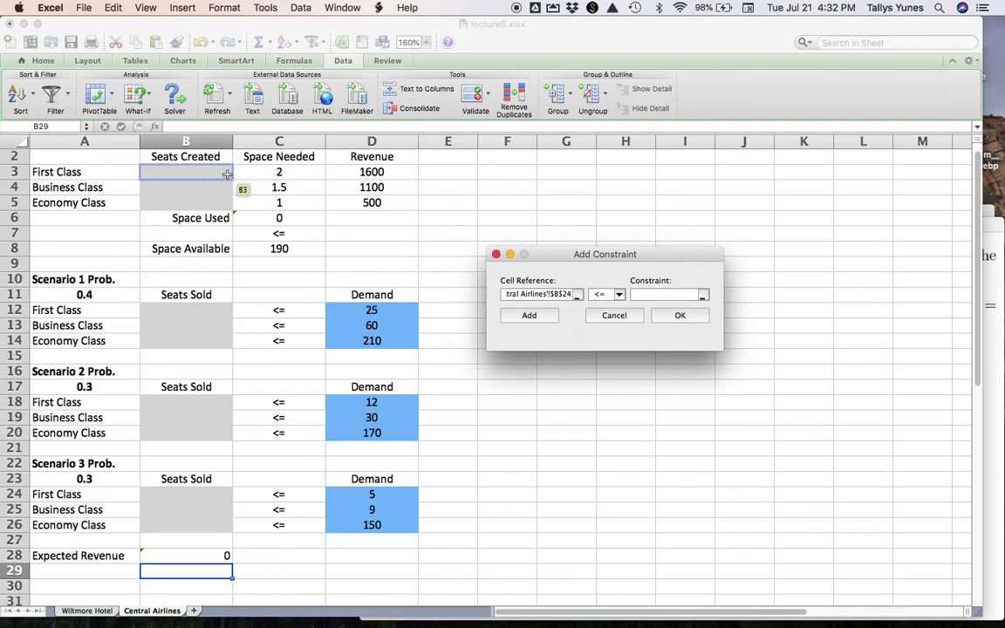
pyautogui.moveTo(218, 172); pyautogui.dragTo(224, 202)
pyautogui.click(548, 318)
pyautogui.moveTo(225, 496); pyautogui.dragTo(207, 524)
pyautogui.click(647, 296)
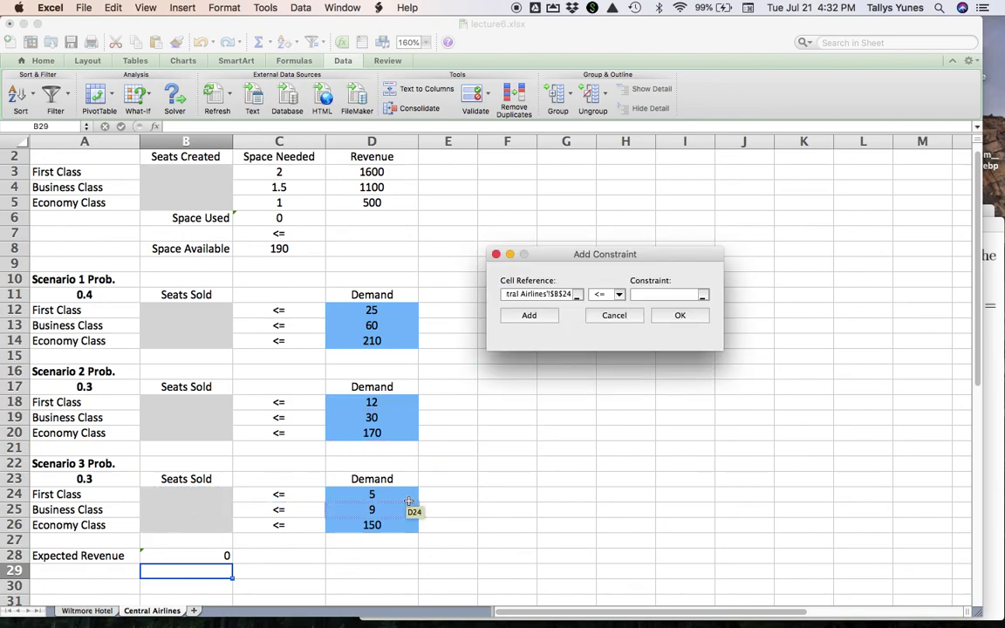
pyautogui.moveTo(404, 496); pyautogui.dragTo(405, 525)
pyautogui.click(674, 317)
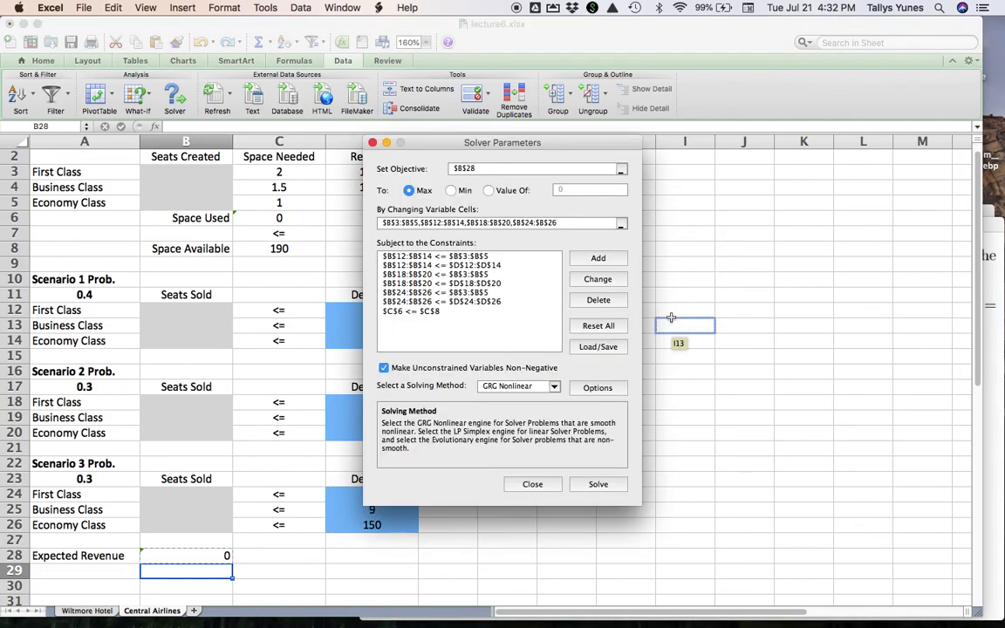
# Review the Solver constraints against the sheet and set the solving method to Simplex LP.
pyautogui.moveTo(589, 149); pyautogui.dragTo(743, 197)
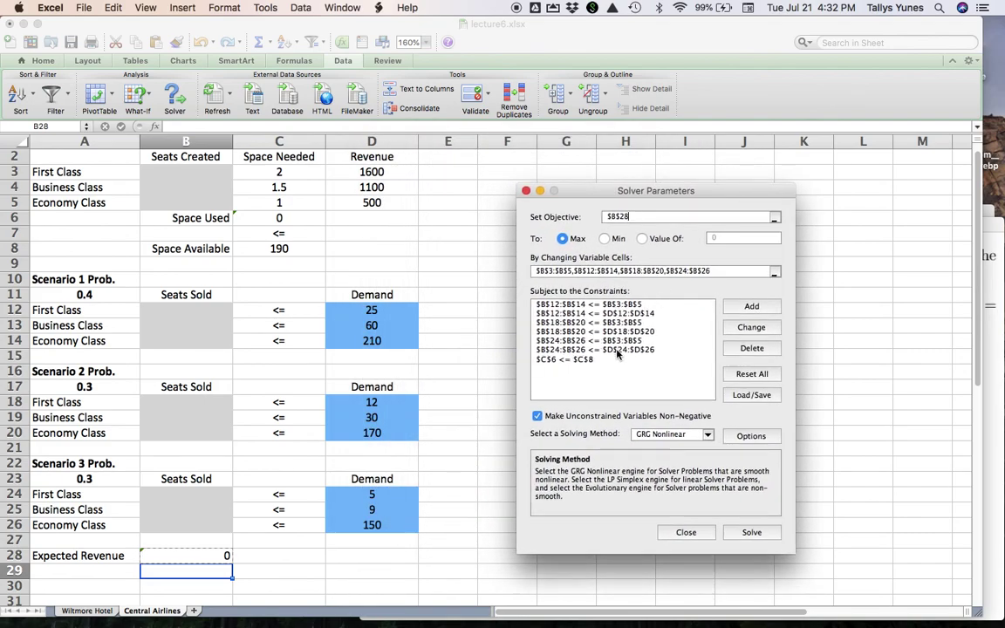
pyautogui.moveTo(574, 359)
pyautogui.mouseDown()
pyautogui.moveTo(395, 348)
pyautogui.moveTo(214, 359)
pyautogui.moveTo(217, 510)
pyautogui.moveTo(294, 404)
pyautogui.moveTo(294, 221)
pyautogui.moveTo(291, 241)
pyautogui.moveTo(292, 228)
pyautogui.mouseUp()
pyautogui.click(668, 434)
pyautogui.click(667, 459)
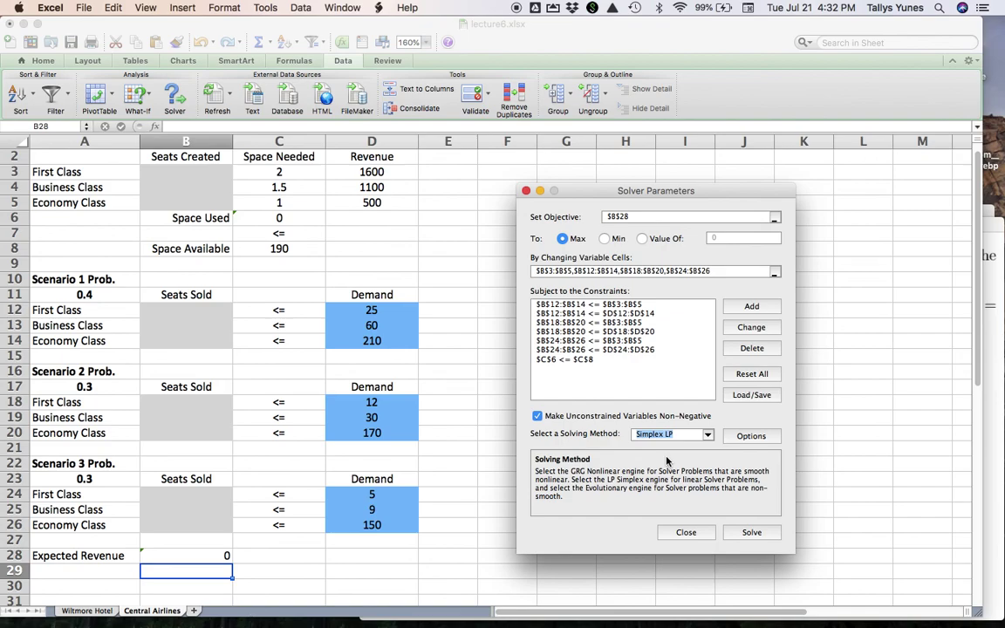
# Solve the seat allocation model and keep the Solver solution.
pyautogui.click(752, 532)
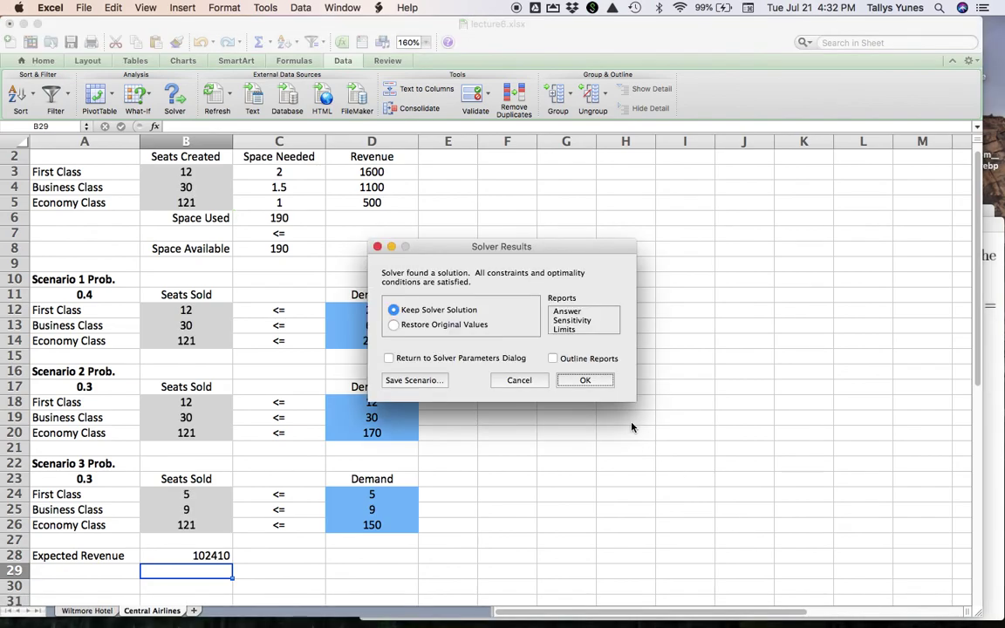
pyautogui.click(587, 382)
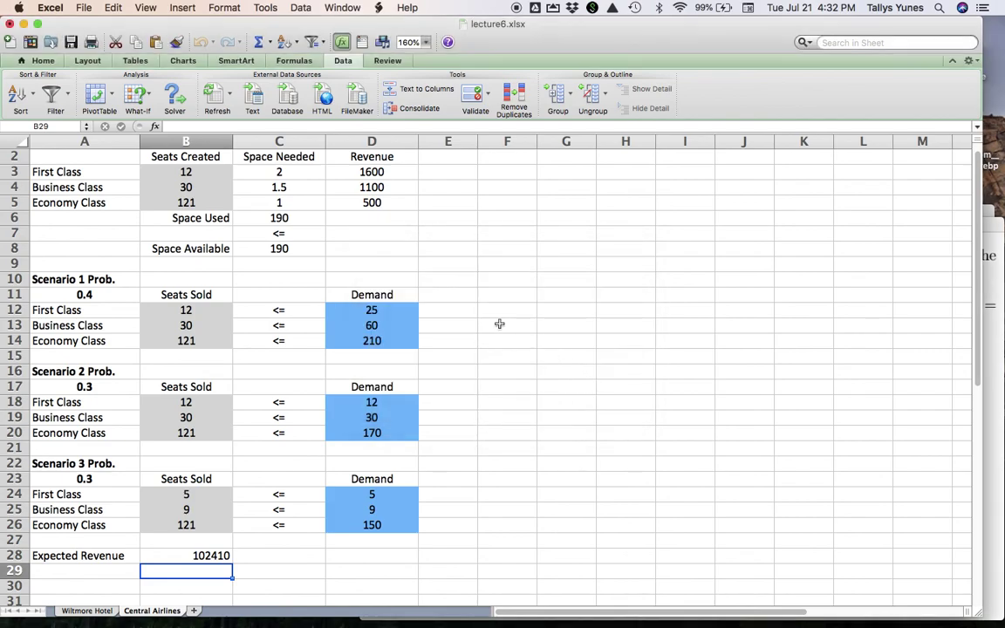
pyautogui.click(84, 156)
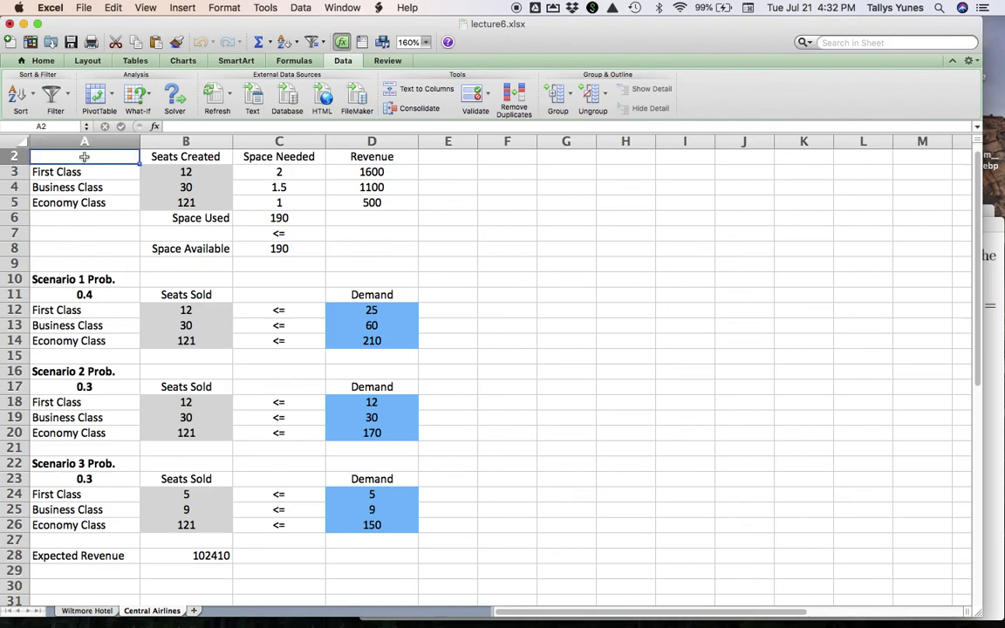
# Examine the optimal seats created per class, the expected revenue formula in B28 and the available space in C8.
pyautogui.click(201, 173)
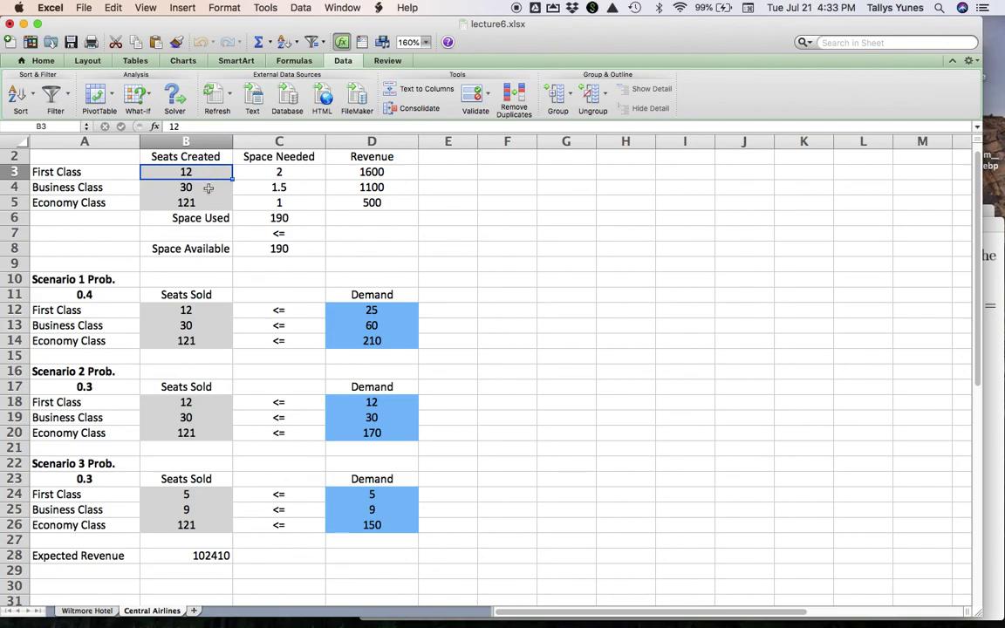
pyautogui.click(209, 189)
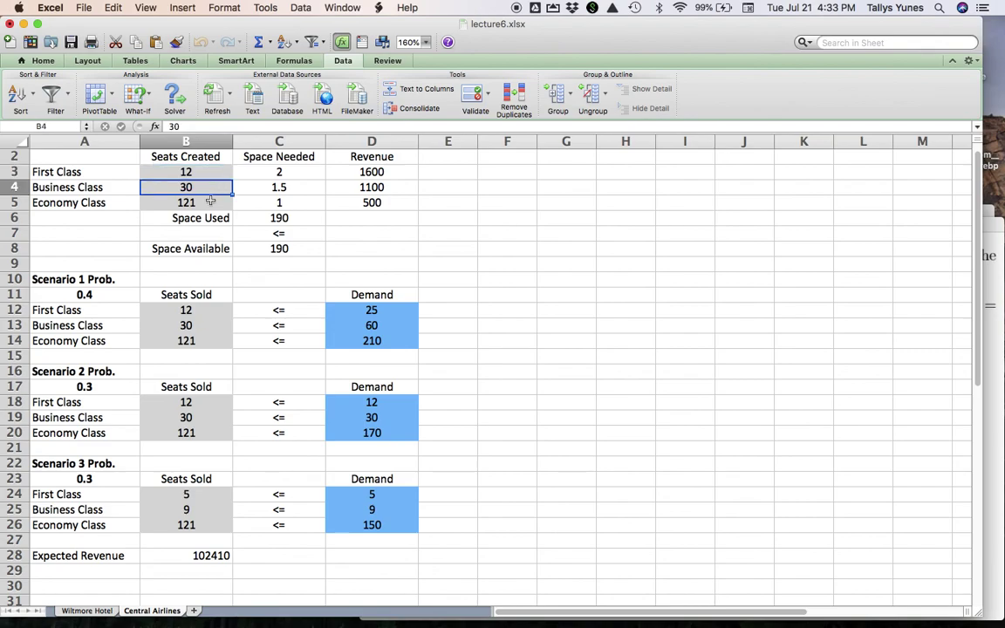
pyautogui.click(212, 203)
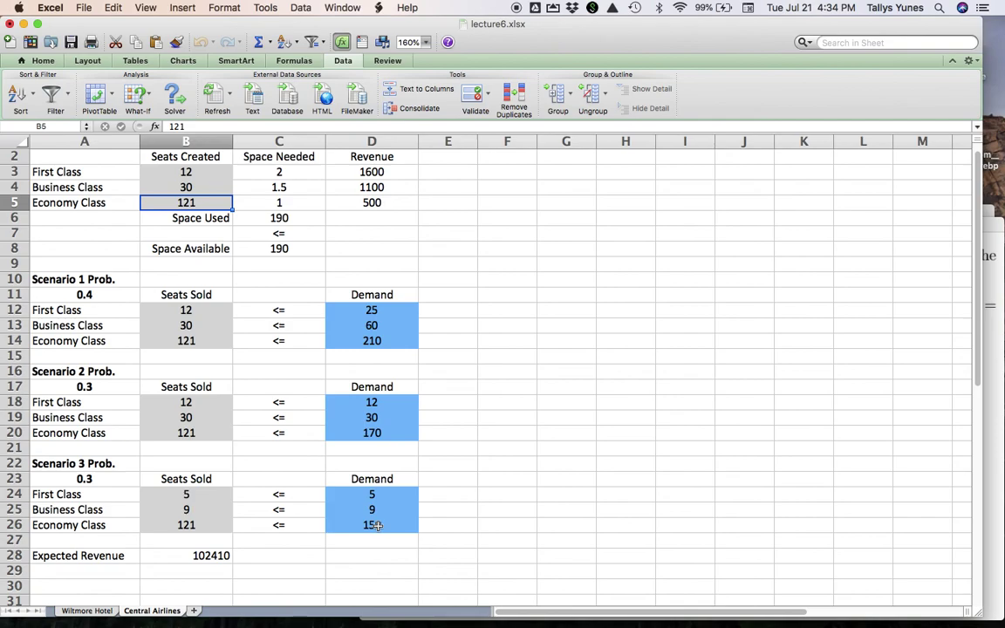
pyautogui.click(181, 555)
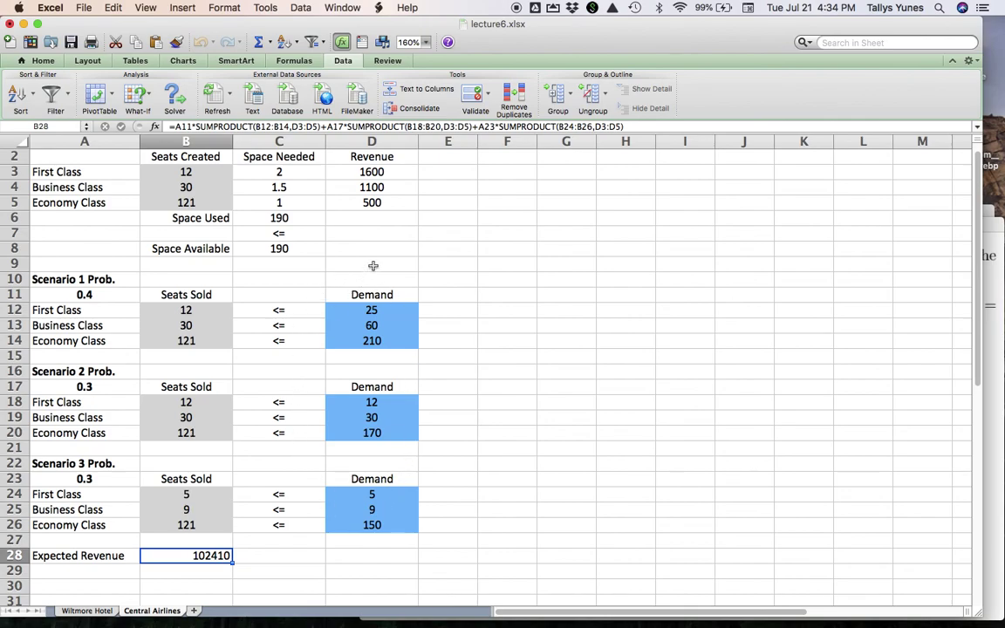
pyautogui.click(87, 156)
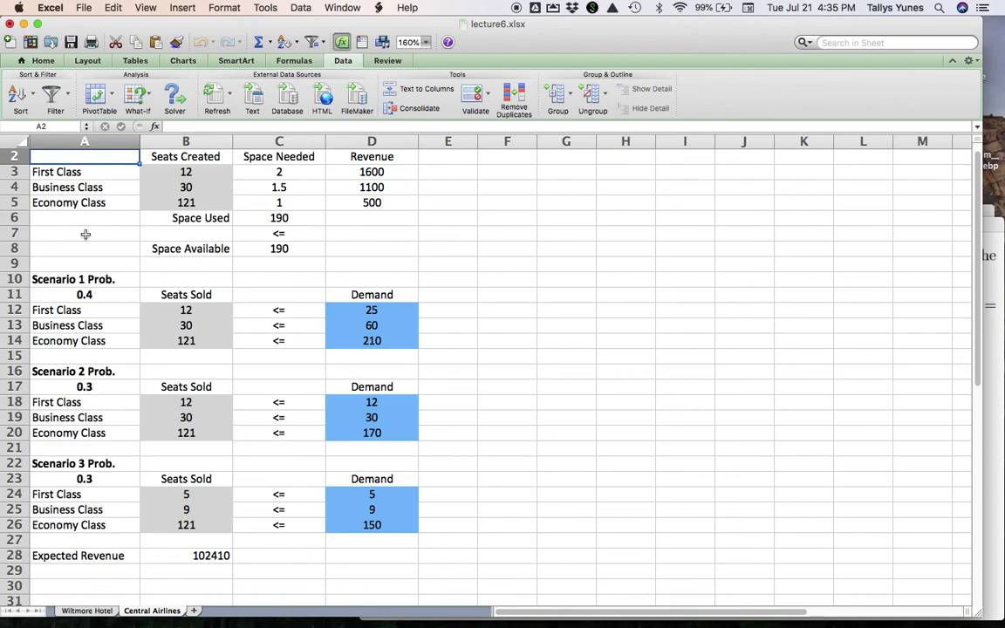
pyautogui.click(301, 253)
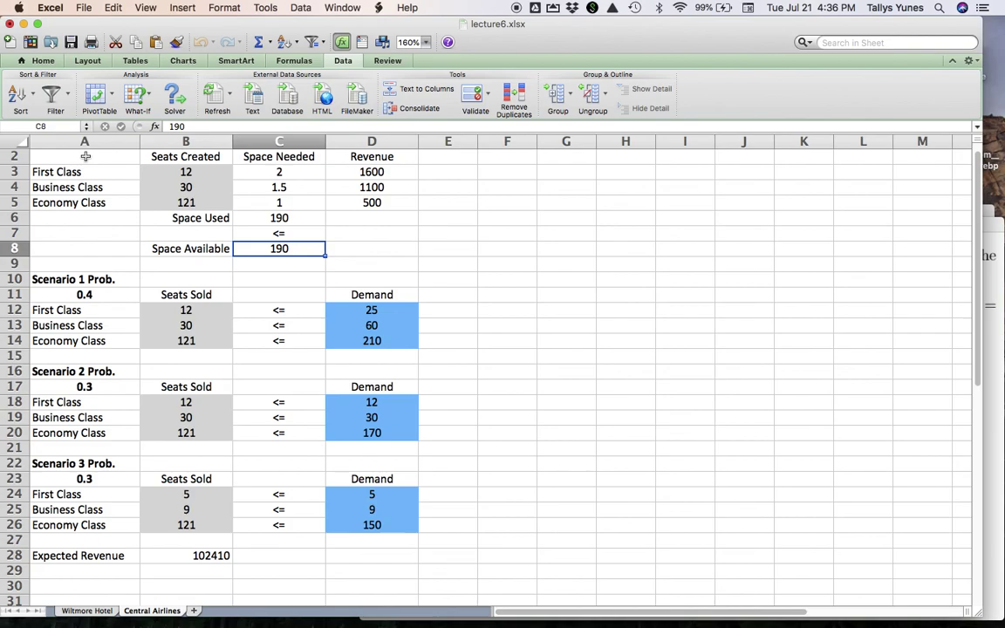
pyautogui.click(85, 156)
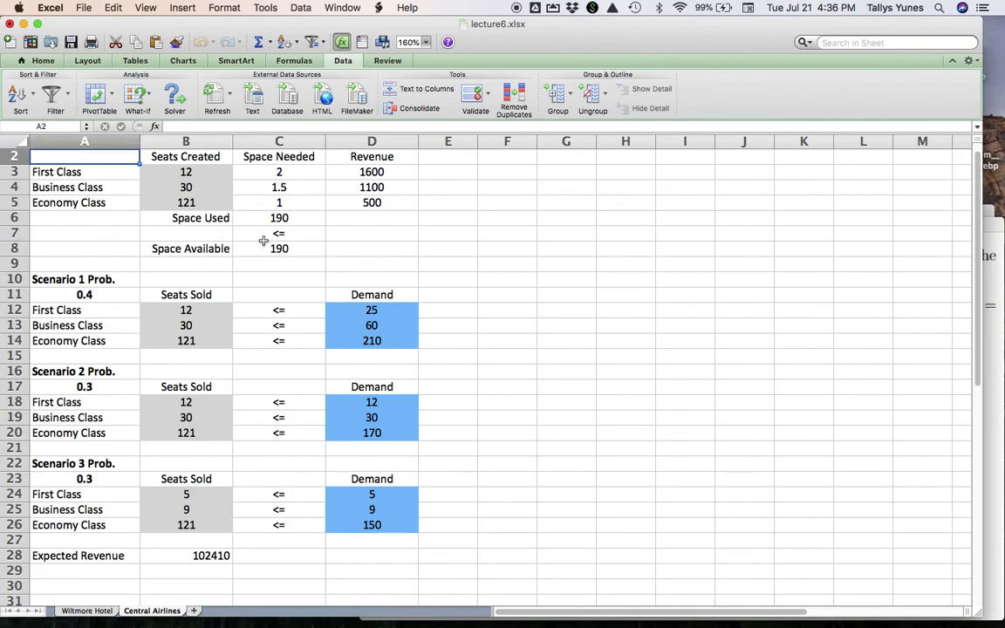
# Solve the model again, keeping the solution and generating a Sensitivity report.
pyautogui.click(172, 94)
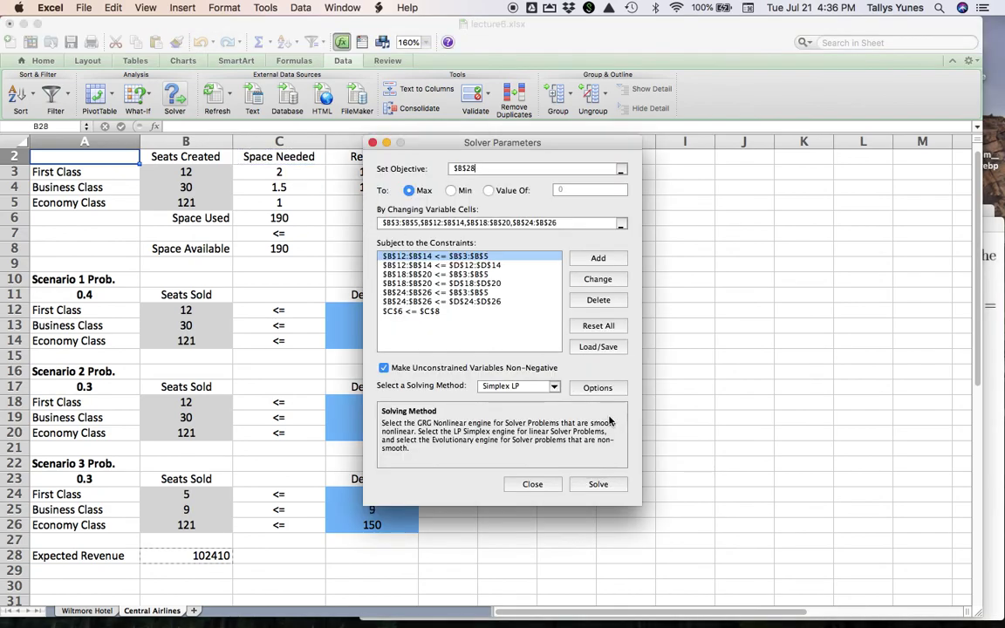
pyautogui.click(597, 484)
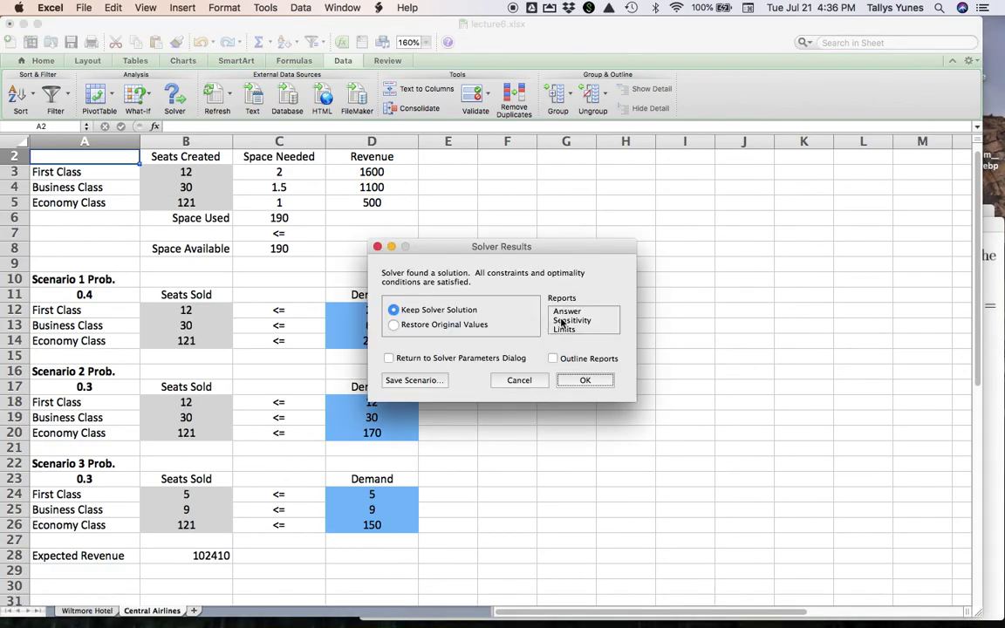
pyautogui.click(563, 321)
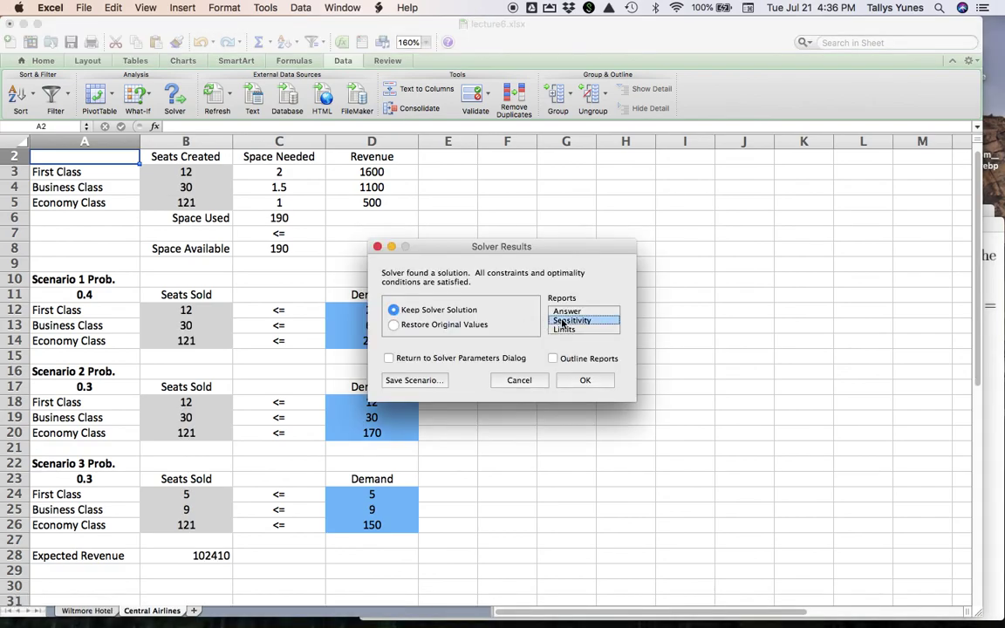
pyautogui.click(590, 384)
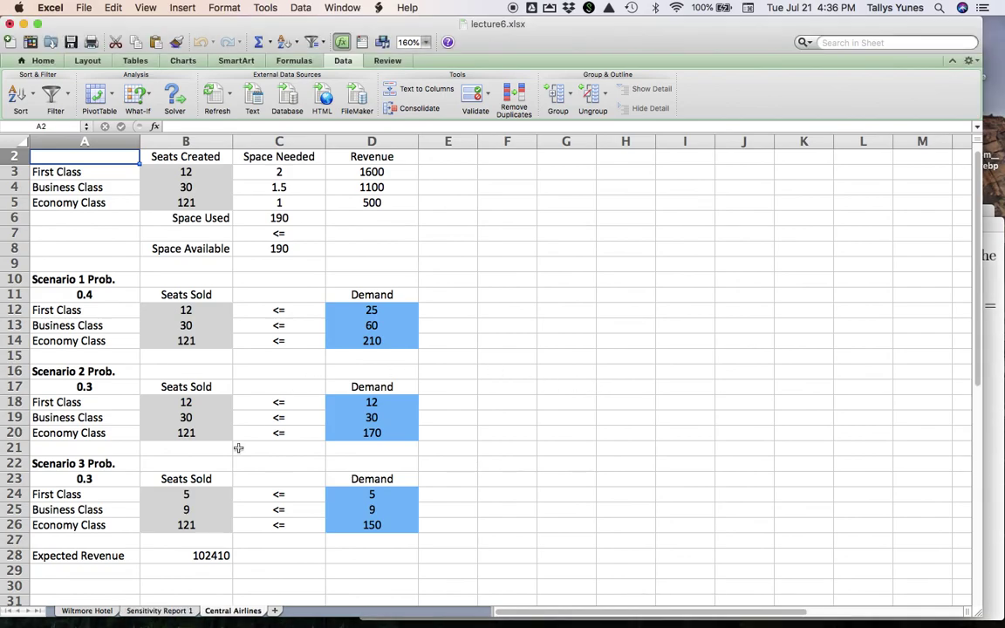
# Examine the sensitivity report's variable cells and constraints, compare them with the Central Airlines sheet, and inspect the expected revenue in B28.
pyautogui.click(160, 612)
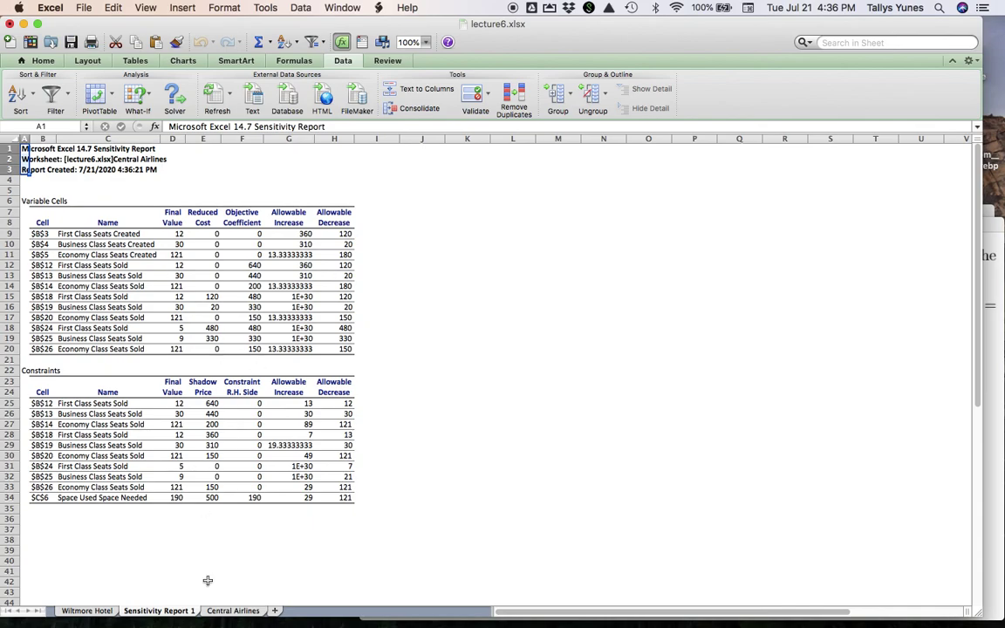
pyautogui.click(231, 611)
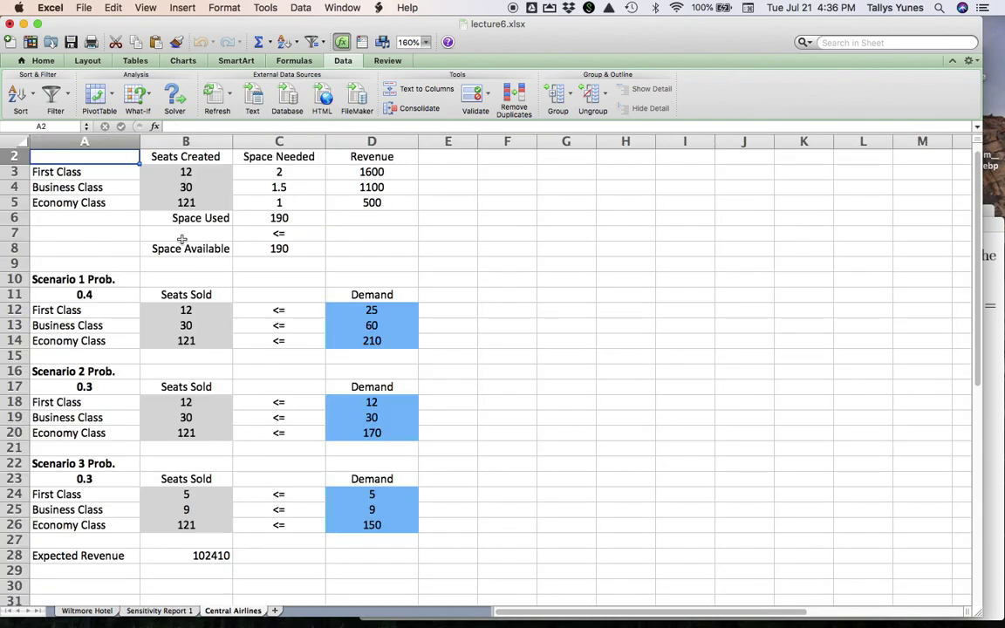
pyautogui.click(158, 610)
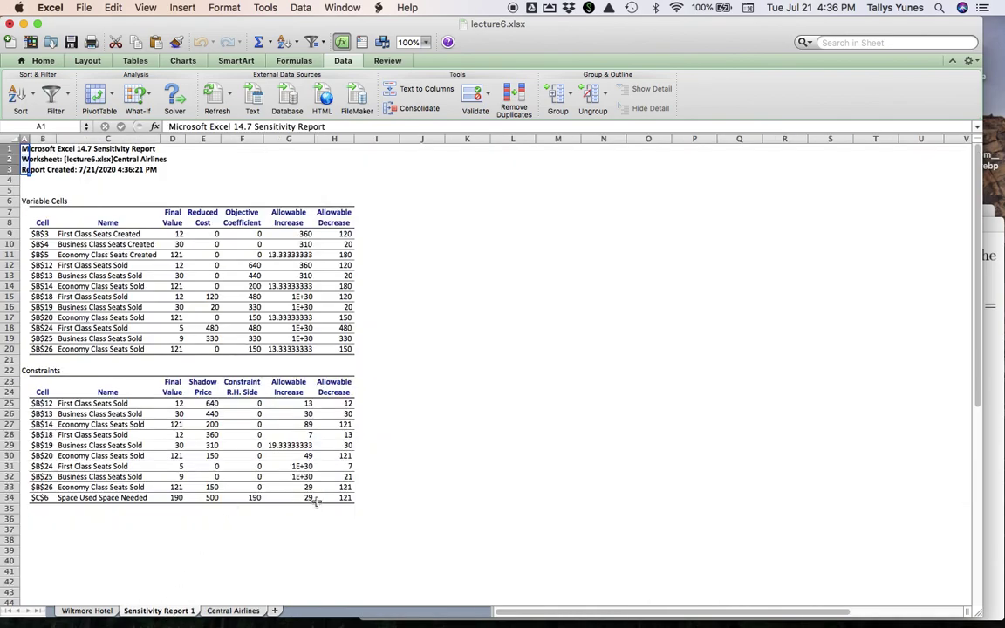
pyautogui.click(236, 610)
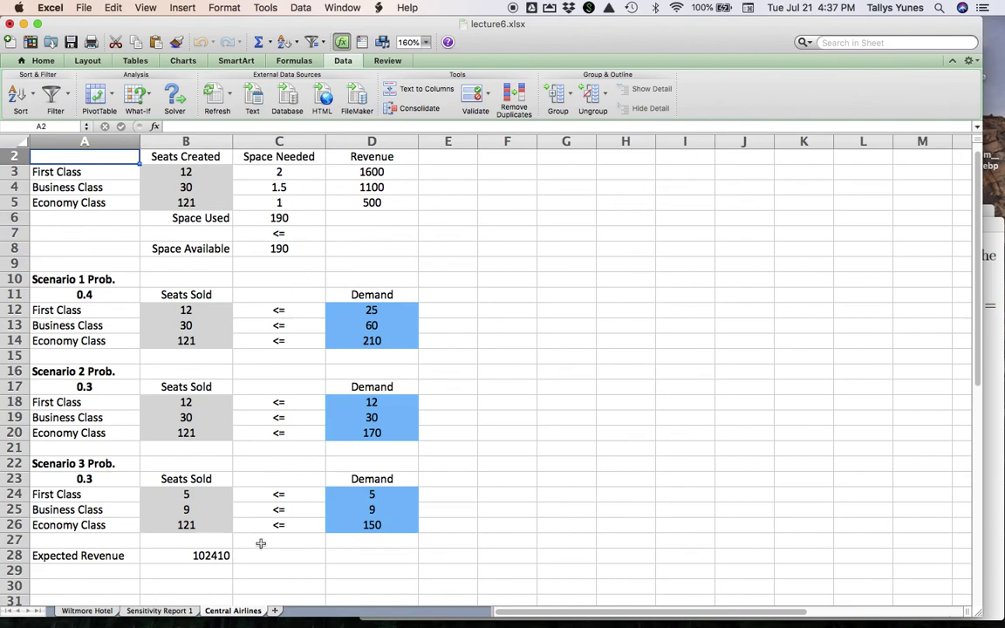
pyautogui.click(202, 557)
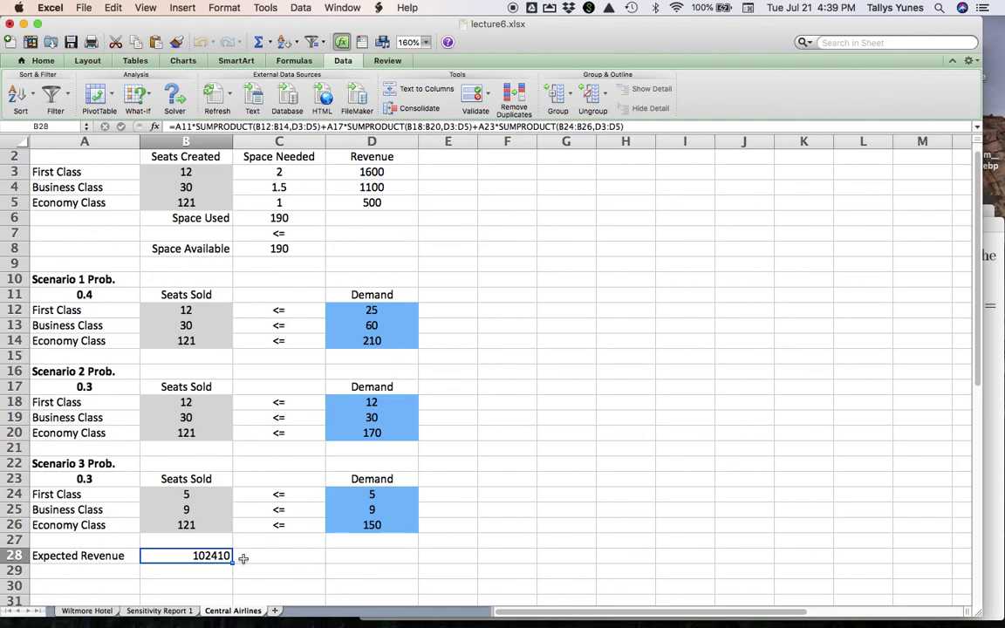
pyautogui.click(87, 159)
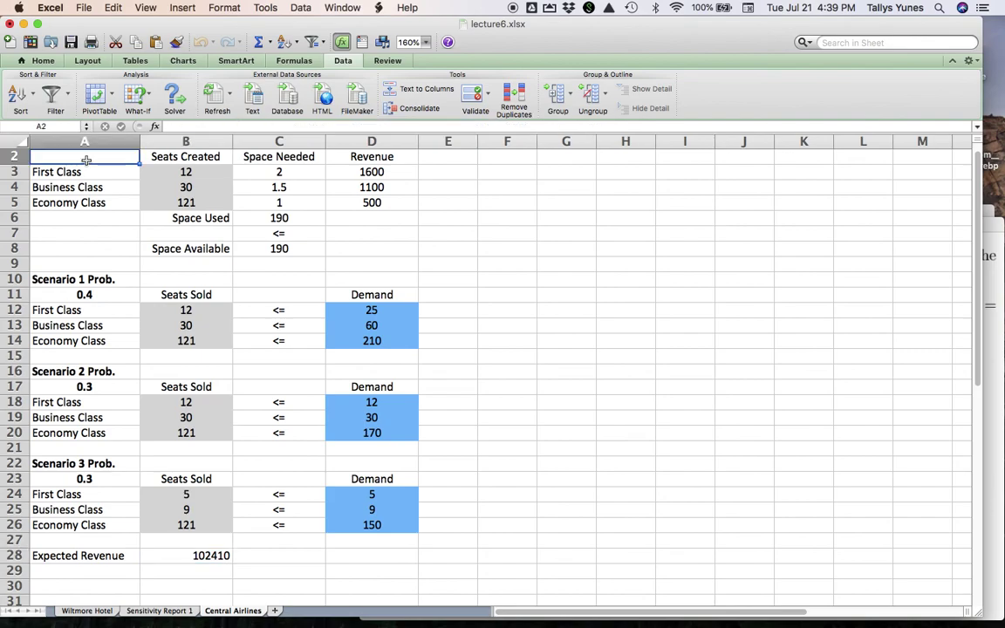